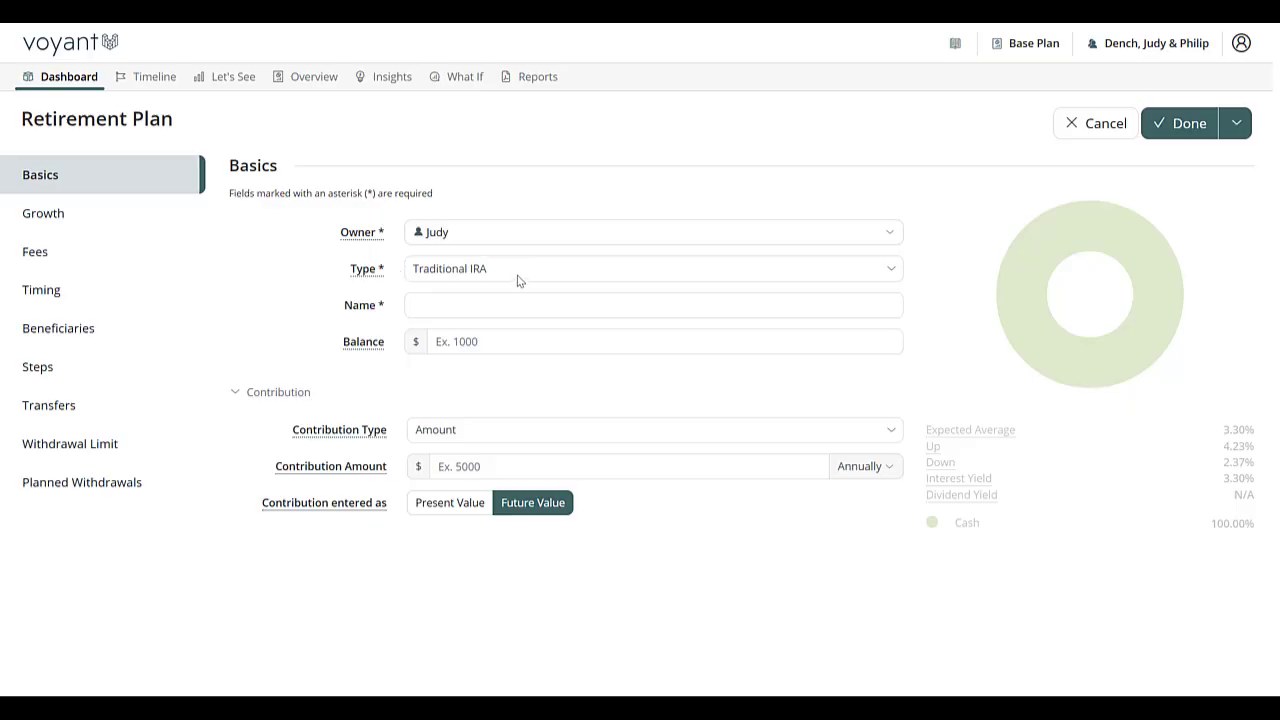
# Set the retirement plan's account type to Roth 401K.
pyautogui.click(574, 277)
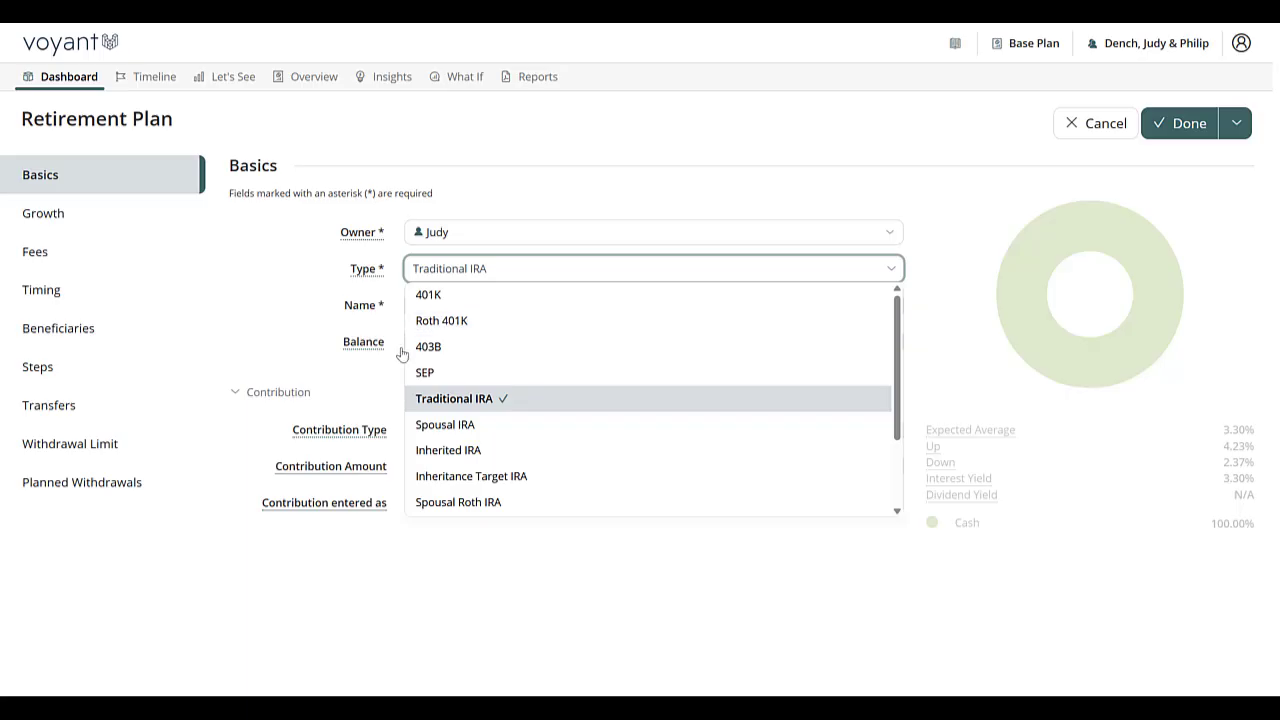
pyautogui.scroll(-2, 557, 463)
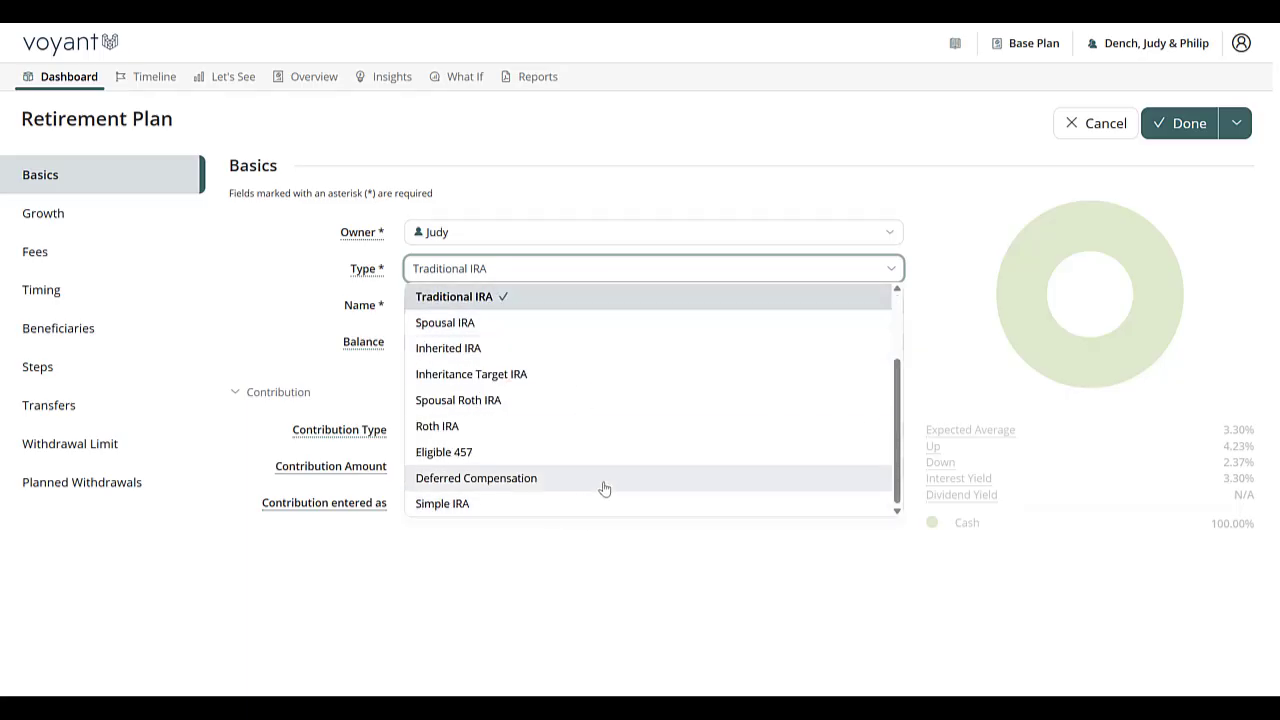
pyautogui.scroll(2, 606, 487)
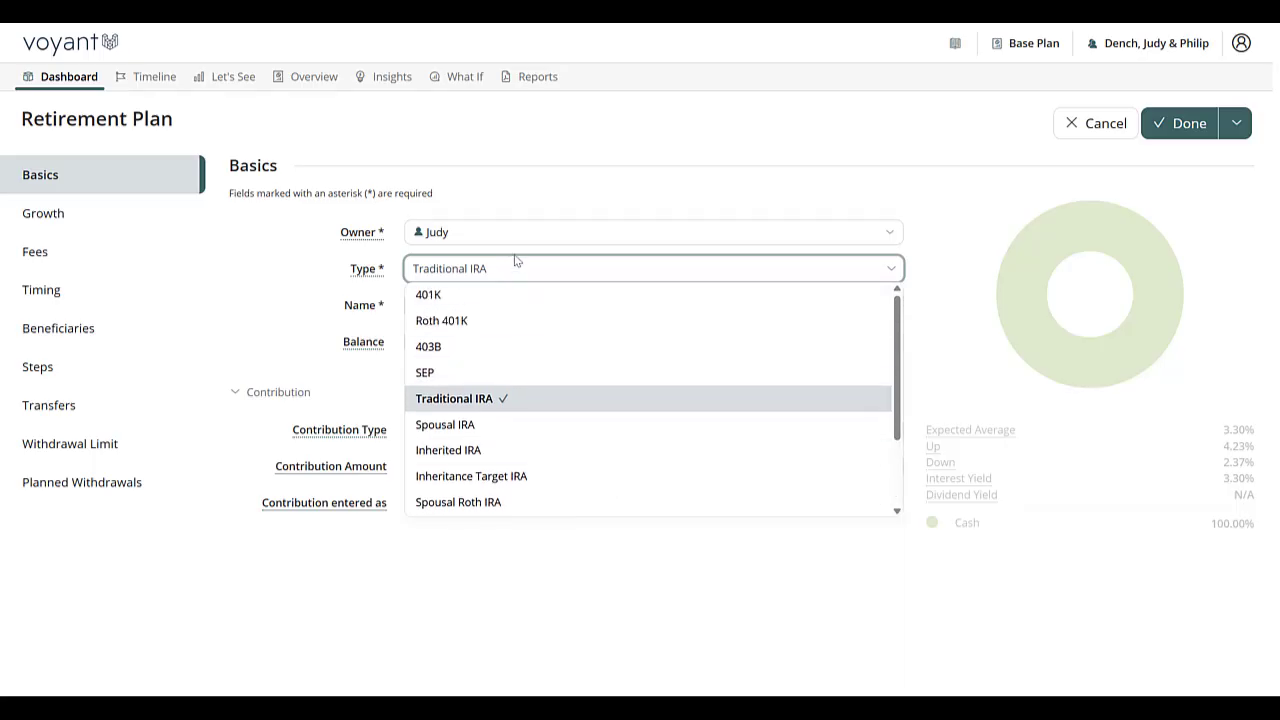
pyautogui.click(474, 322)
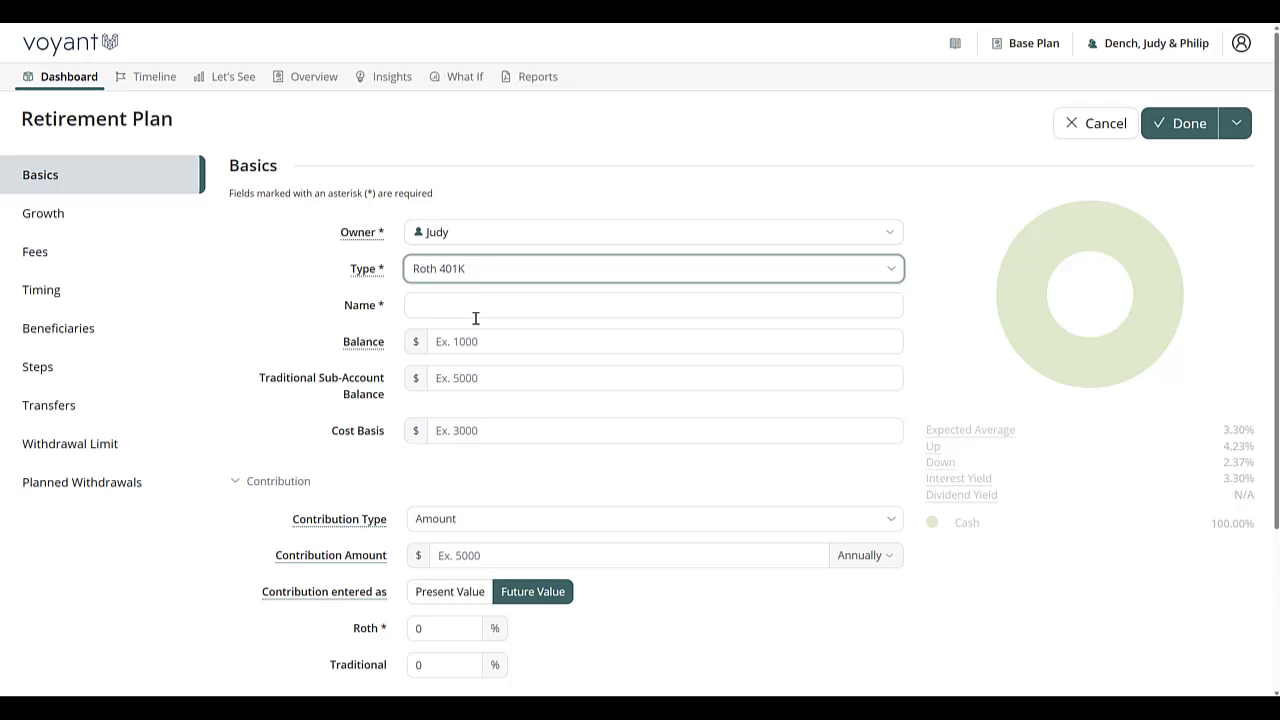
# Name the account with the owner's first name in possessive form followed by "Roth 401k".
pyautogui.click(476, 310)
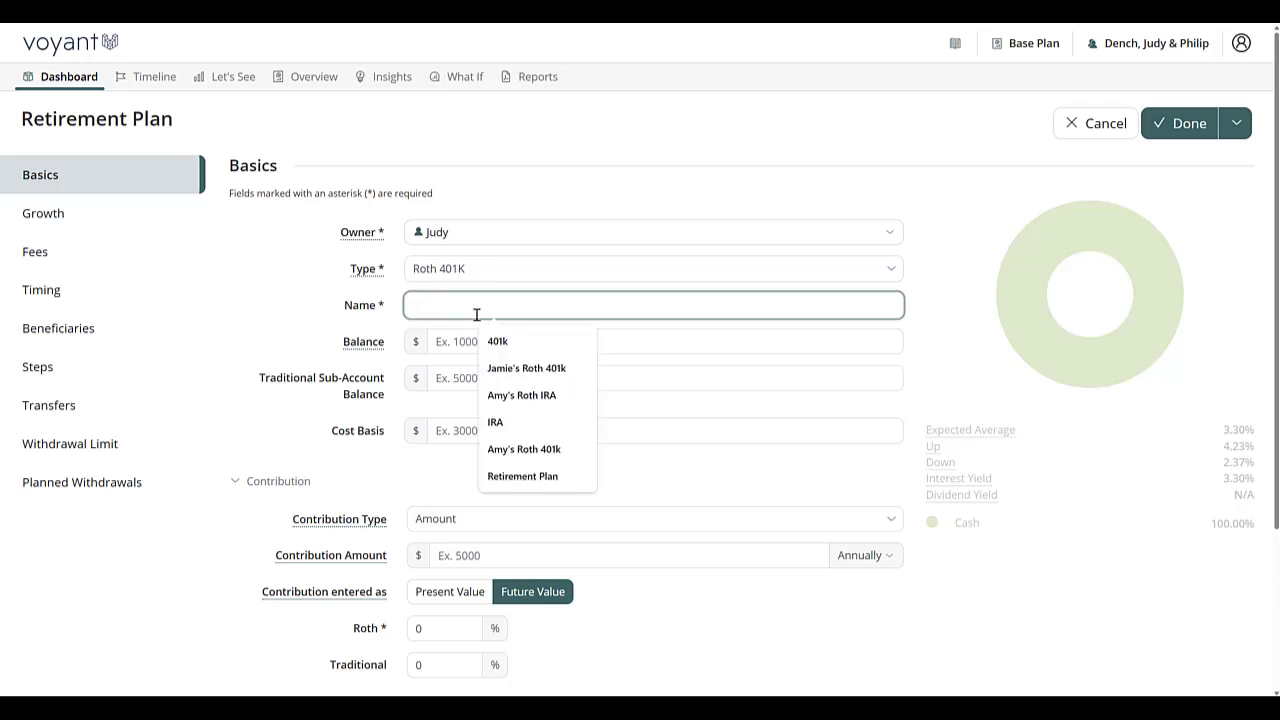
pyautogui.write("Judy's")
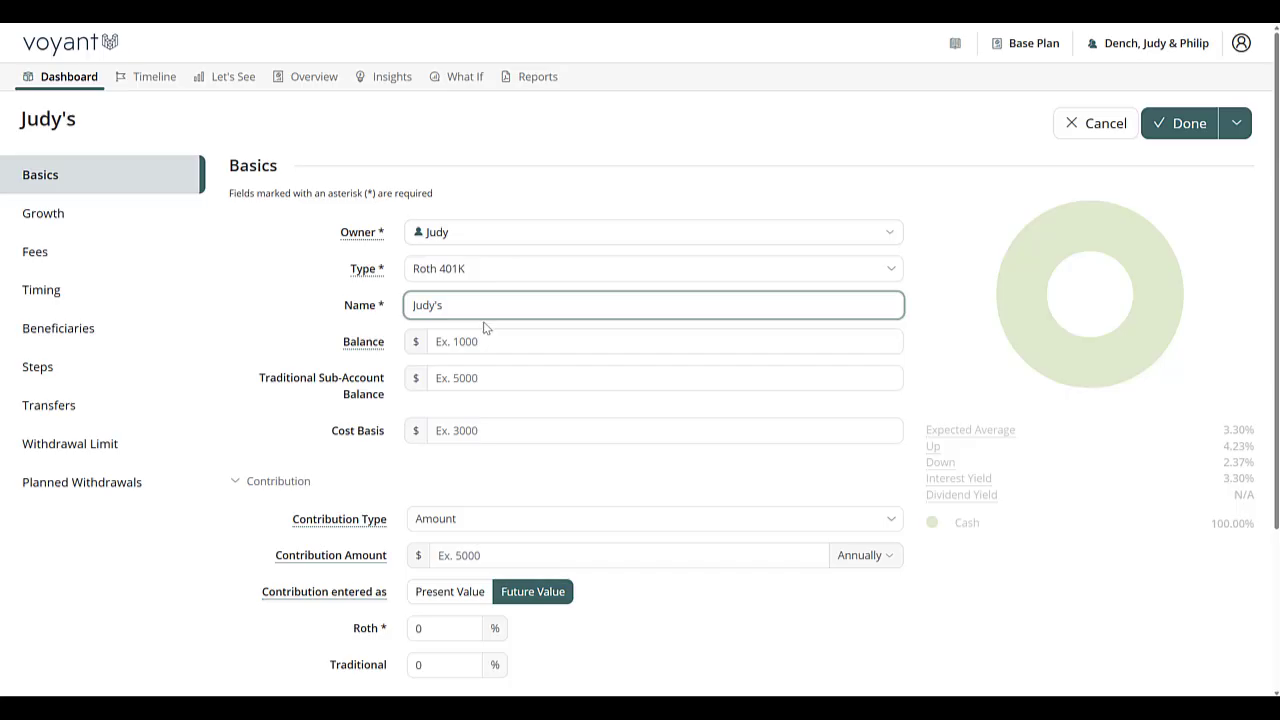
pyautogui.write('Roth 401k')
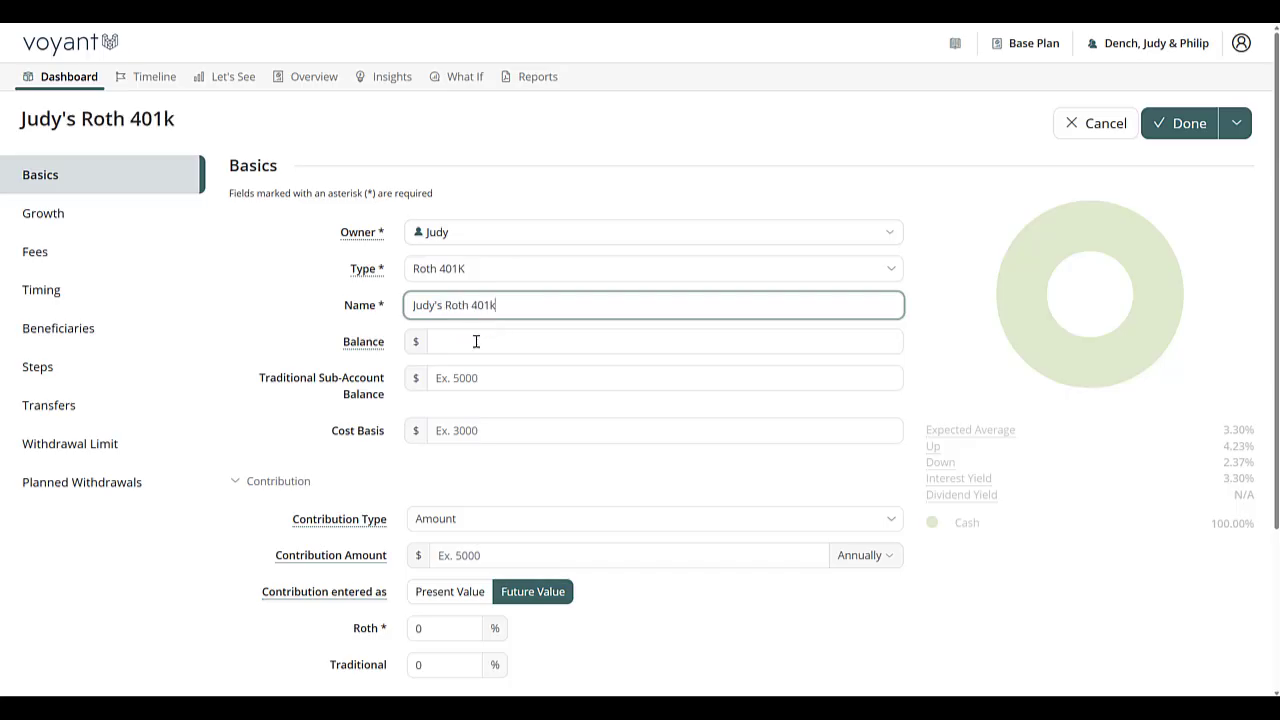
# Set the account balance to $158,000 and the cost basis to $25,000, leaving the traditional sub-account balance blank.
pyautogui.click(476, 341)
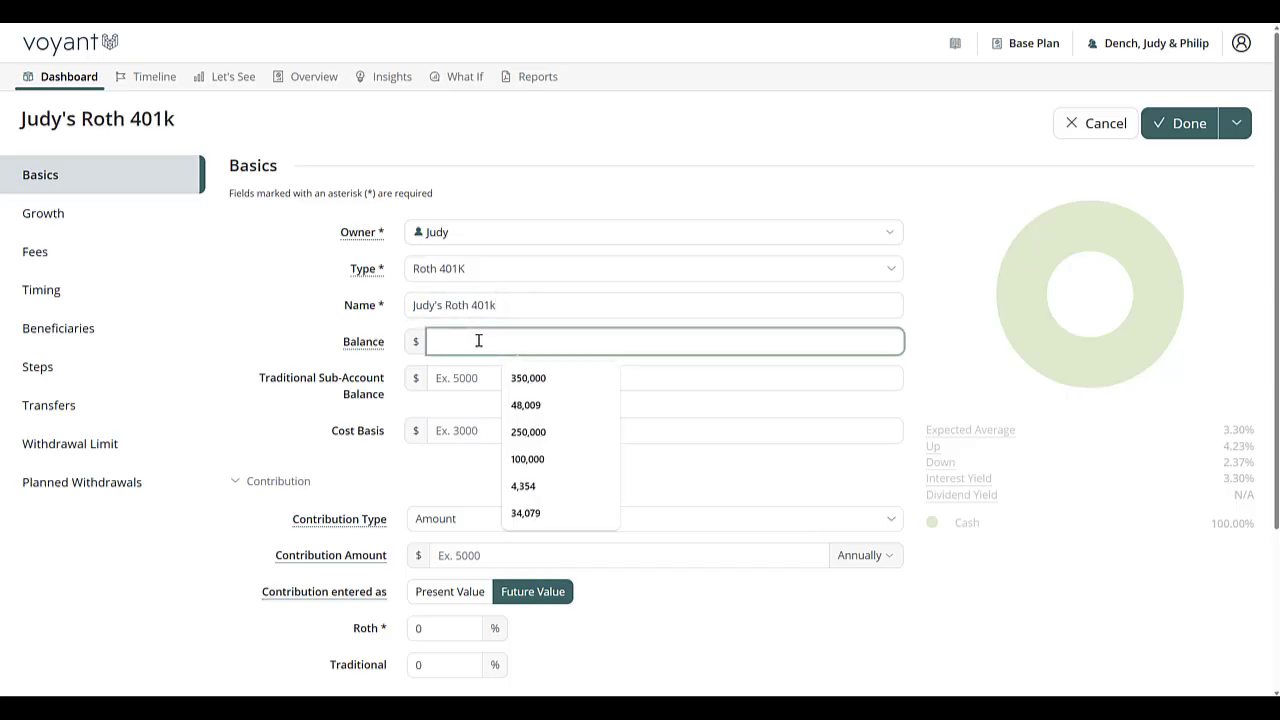
pyautogui.write('1580000')
pyautogui.click(460, 381)
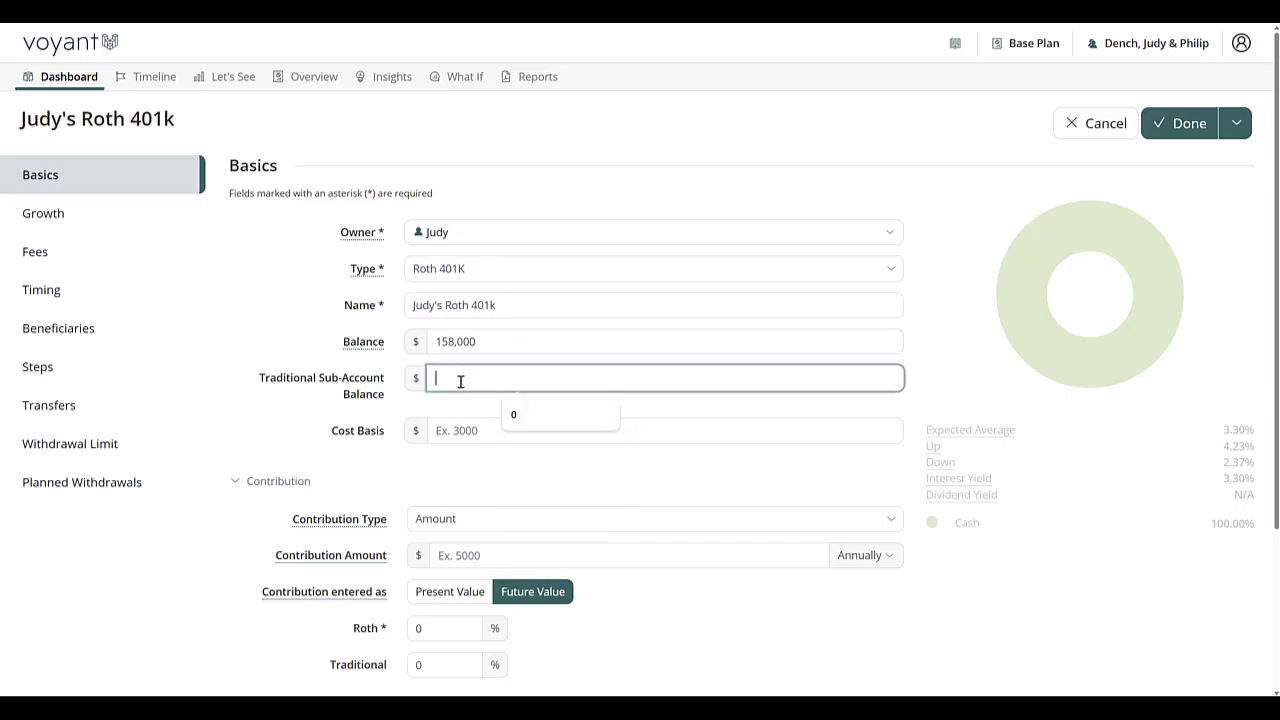
pyautogui.click(462, 424)
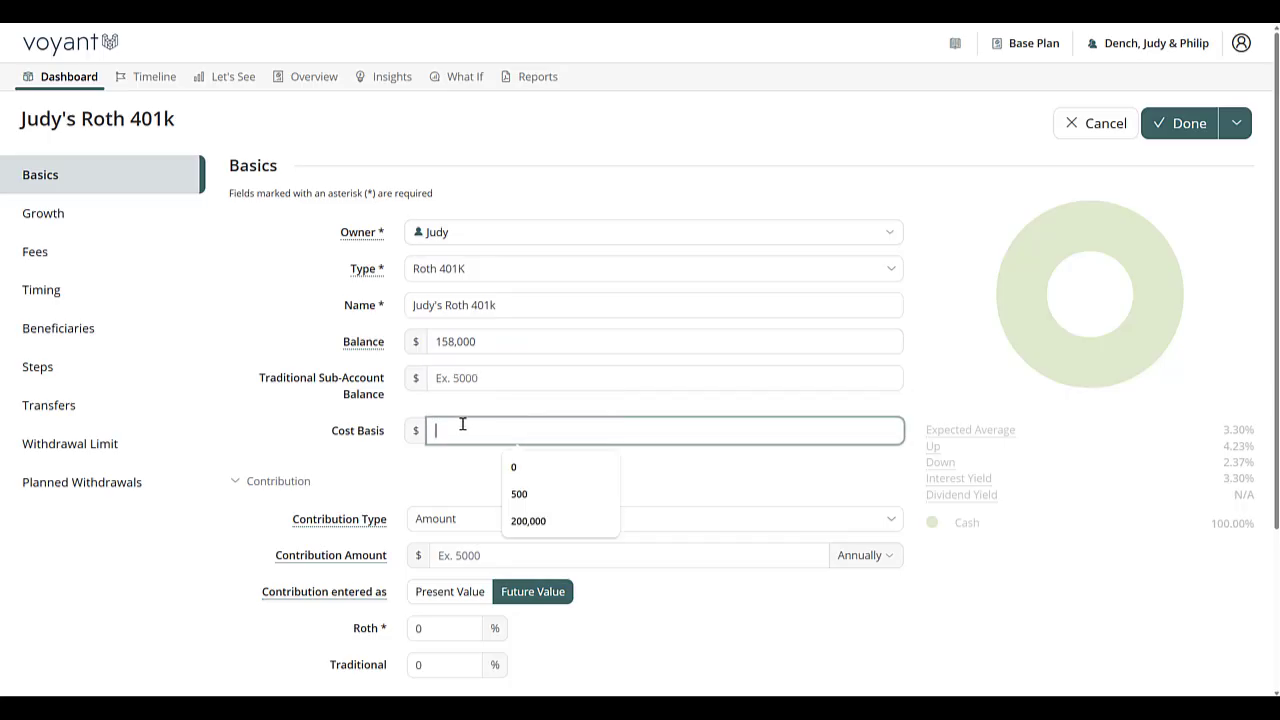
pyautogui.write('250000')
# Set the contribution type to Percent of Income at 10% of salary, allocated 100% to Roth.
pyautogui.click(433, 521)
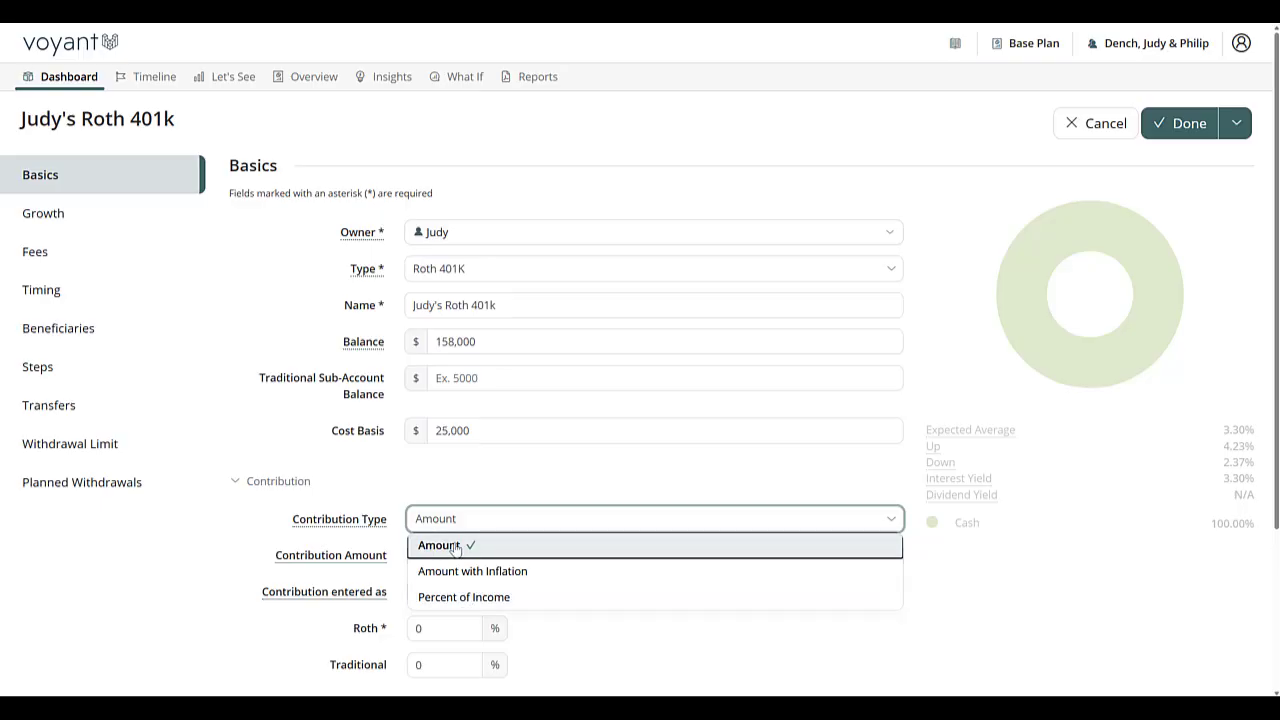
pyautogui.click(468, 598)
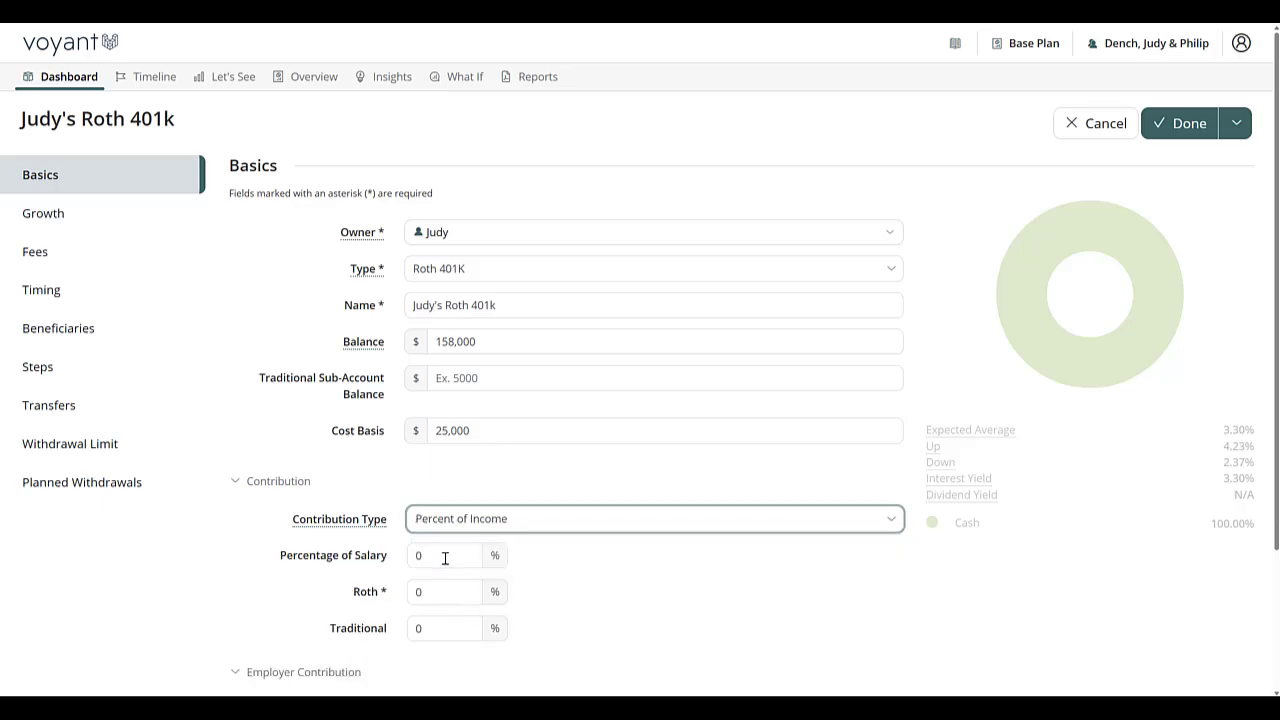
pyautogui.click(445, 558)
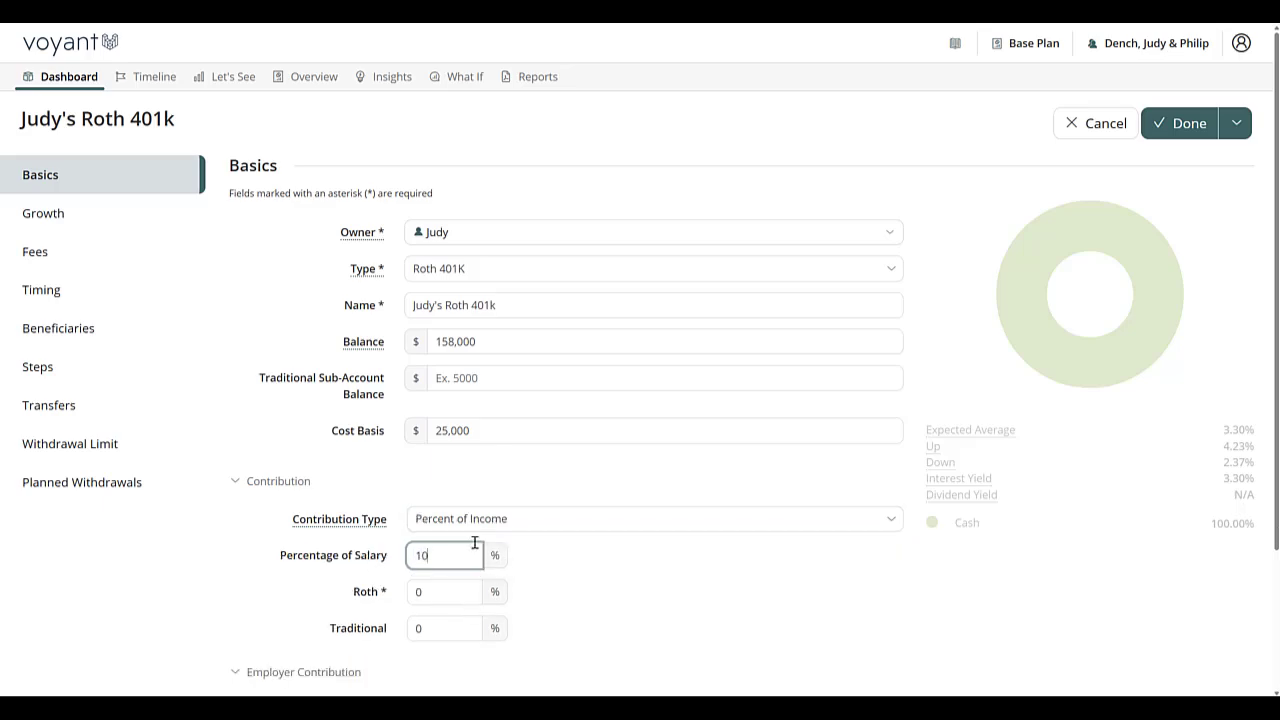
pyautogui.click(428, 594)
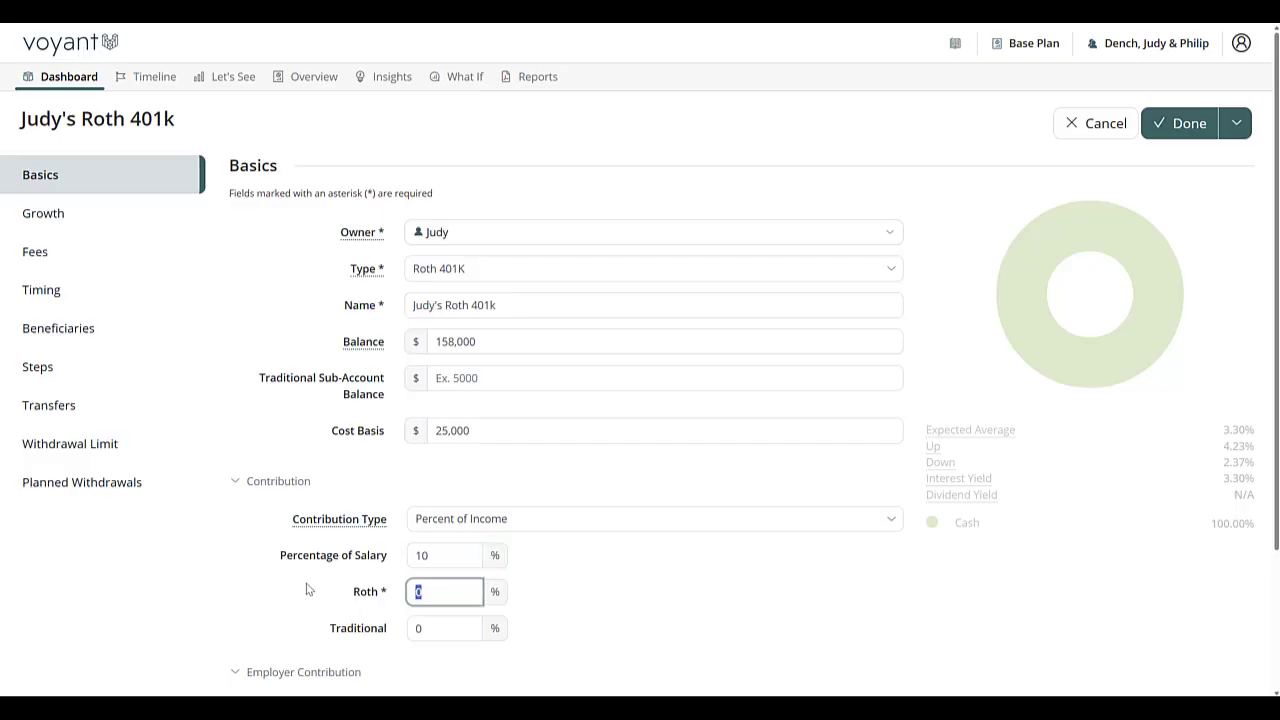
pyautogui.write('100')
# Enable an employer contribution with a matching contribution of 5% and matching income of 75%.
pyautogui.scroll(-2, 334, 580)
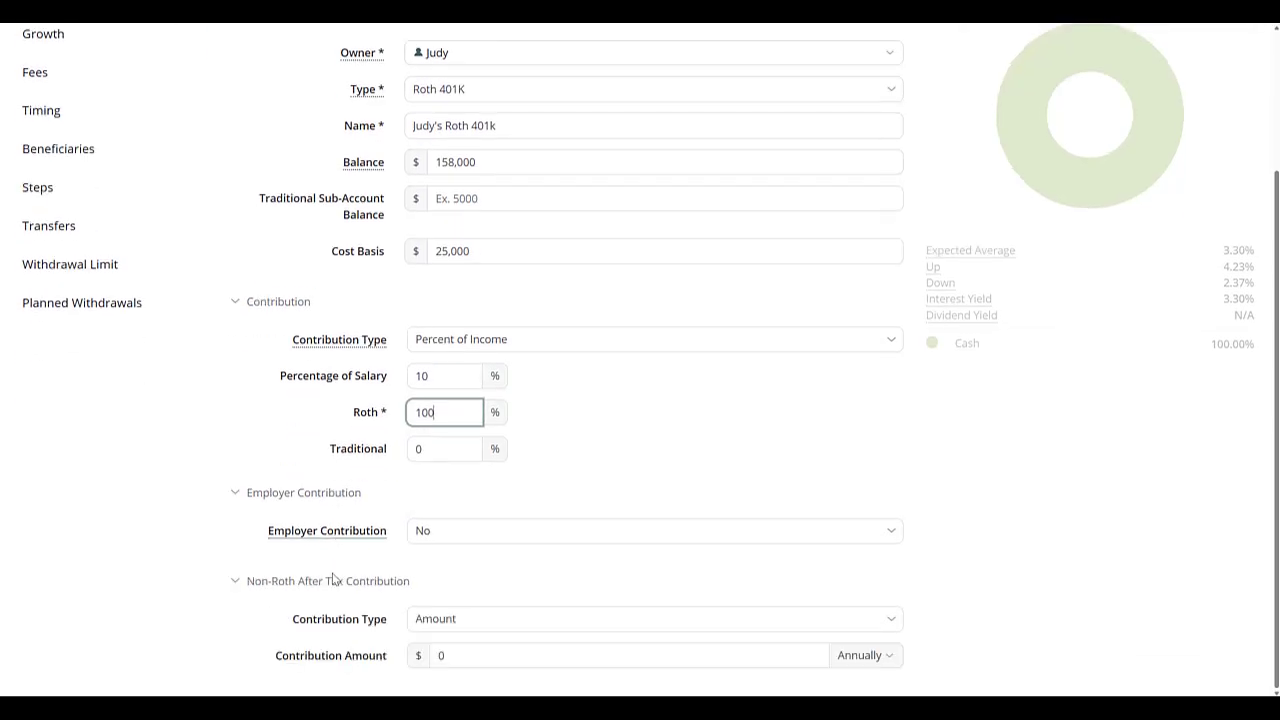
pyautogui.click(486, 537)
pyautogui.click(490, 561)
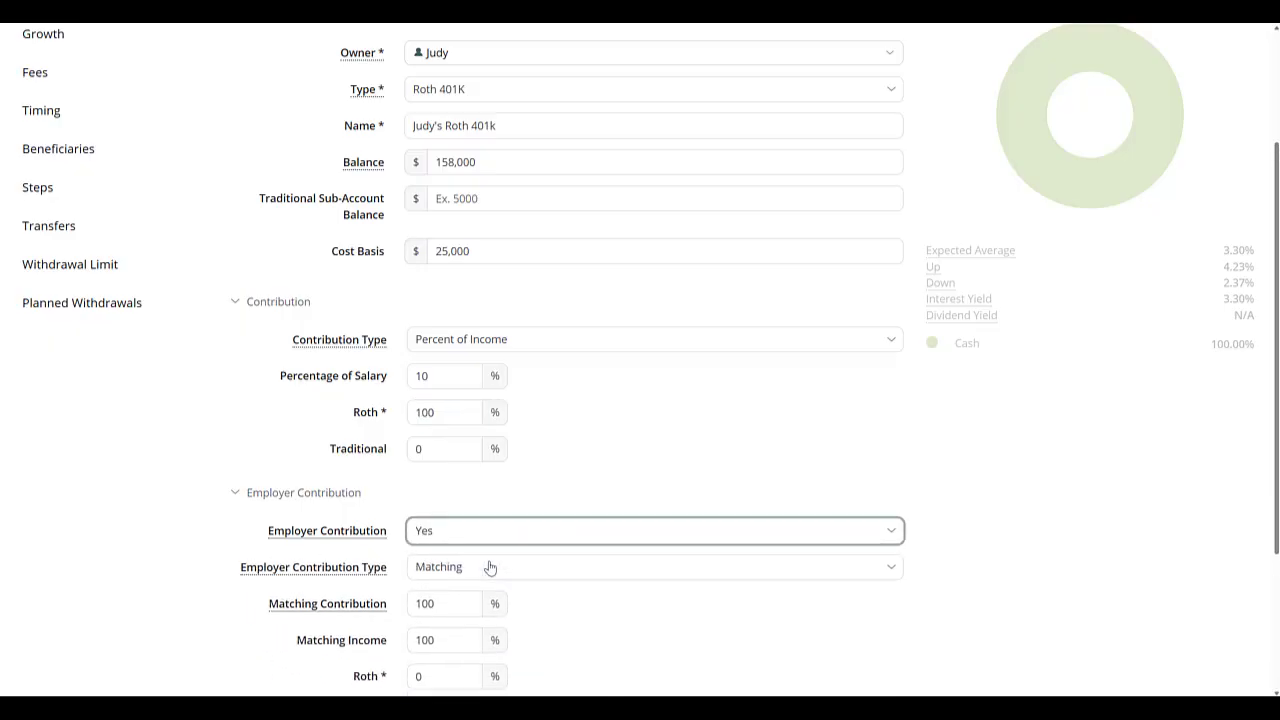
pyautogui.doubleClick(450, 604)
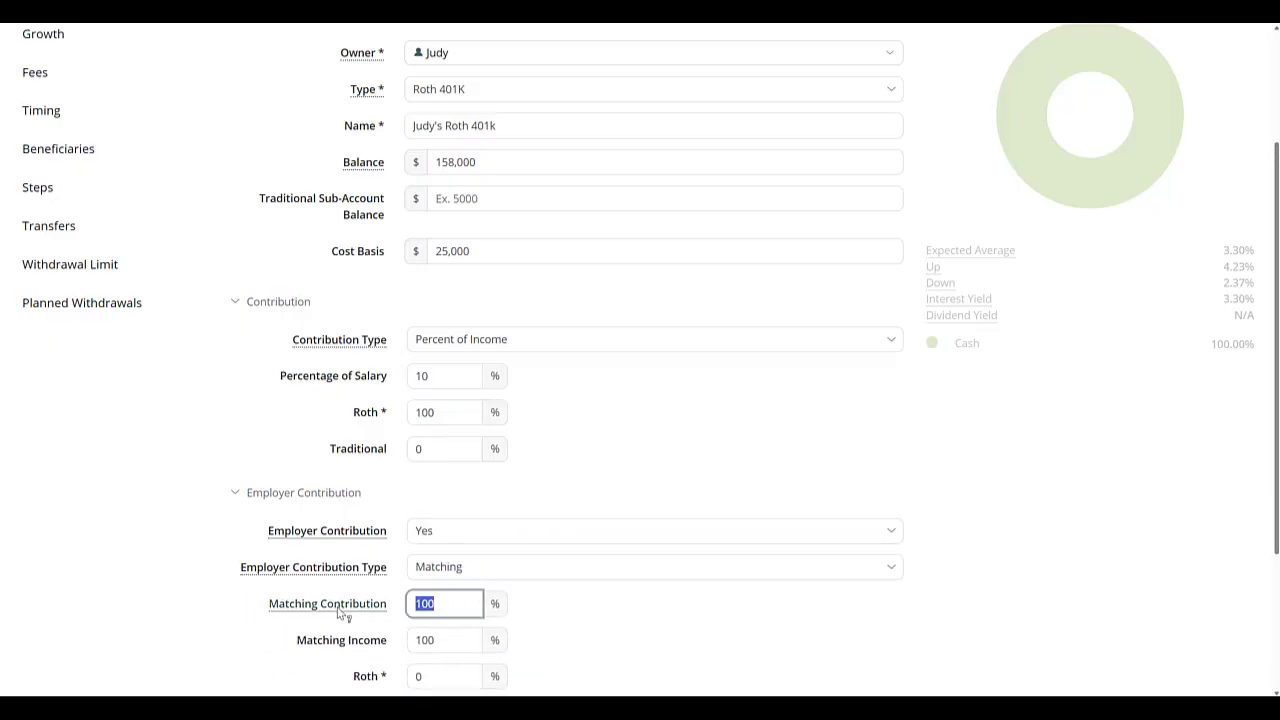
pyautogui.write('5')
pyautogui.doubleClick(443, 640)
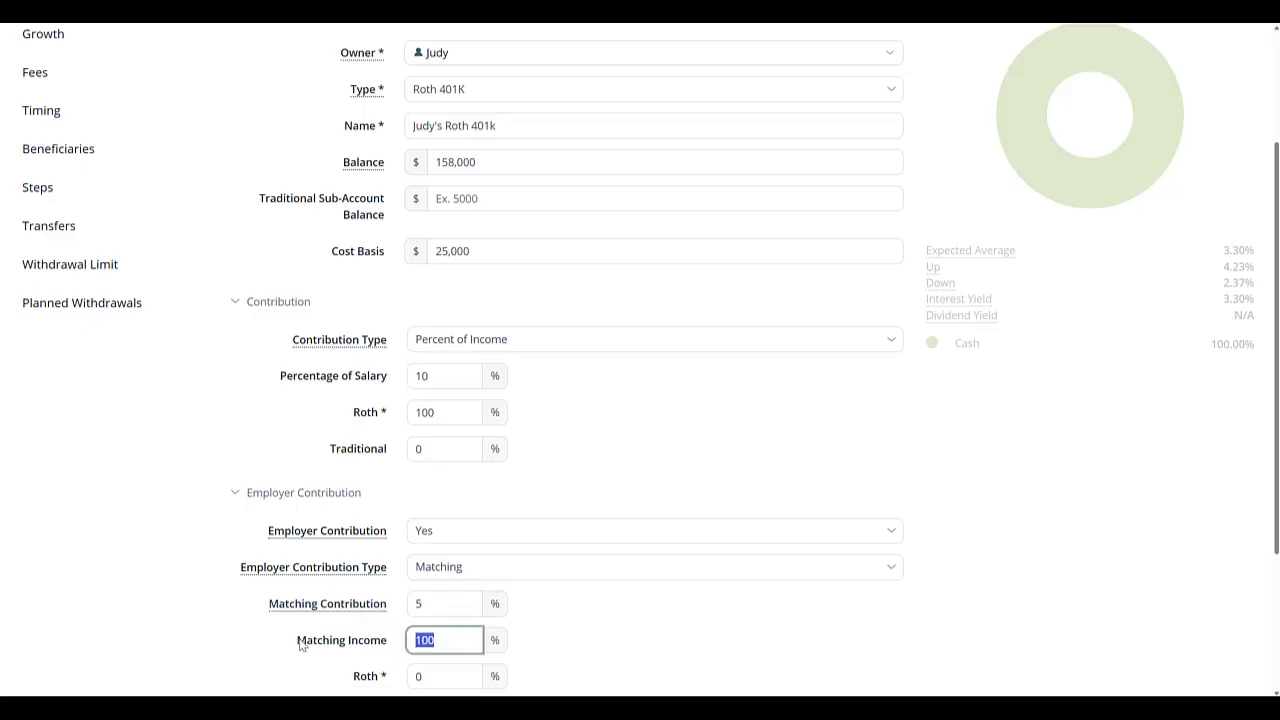
pyautogui.write('75')
# Link the employer contribution to the account owner's employment income.
pyautogui.scroll(-2, 303, 610)
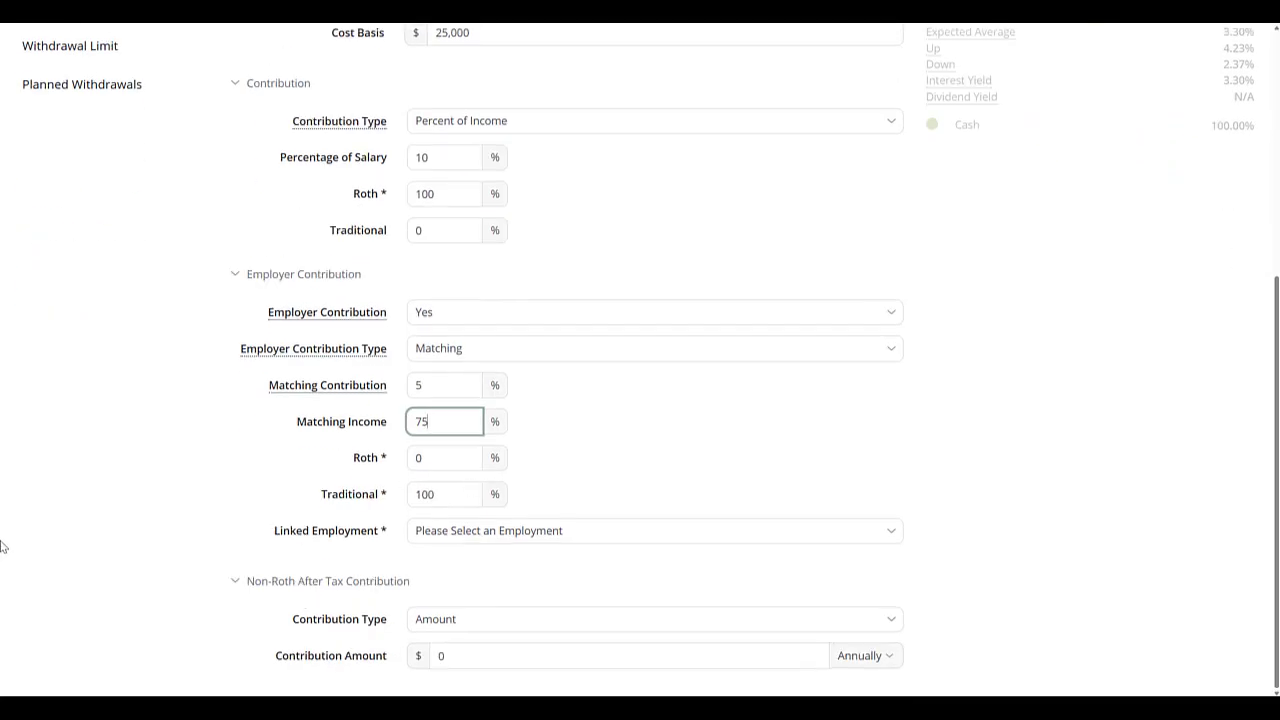
pyautogui.click(456, 533)
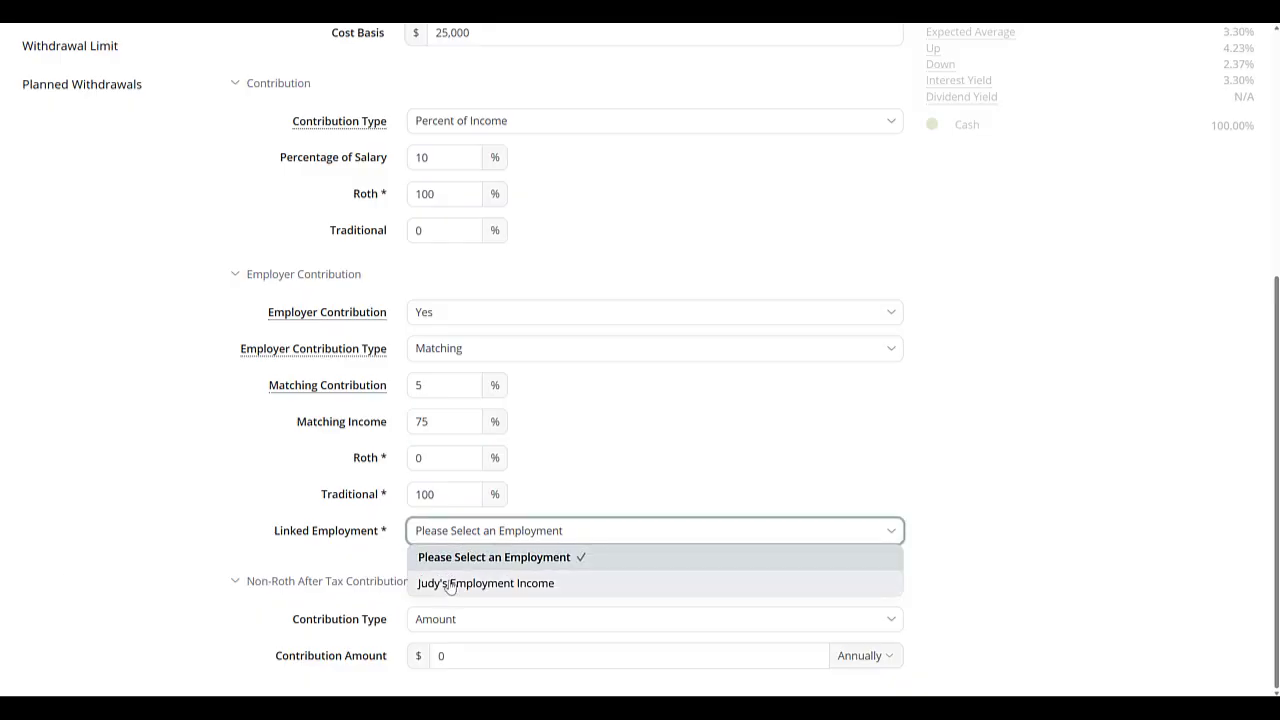
pyautogui.click(449, 584)
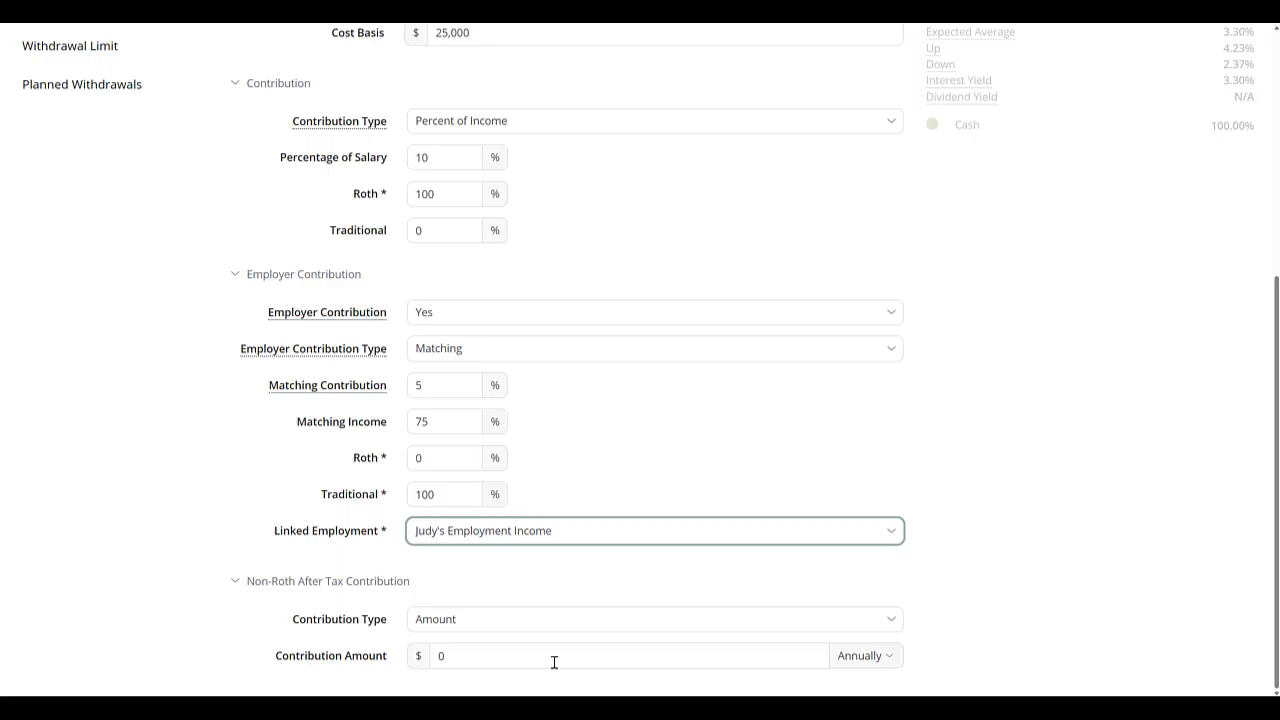
# Review the account's growth rate, fee settings and contribution timing.
pyautogui.scroll(4, 545, 662)
pyautogui.click(64, 195)
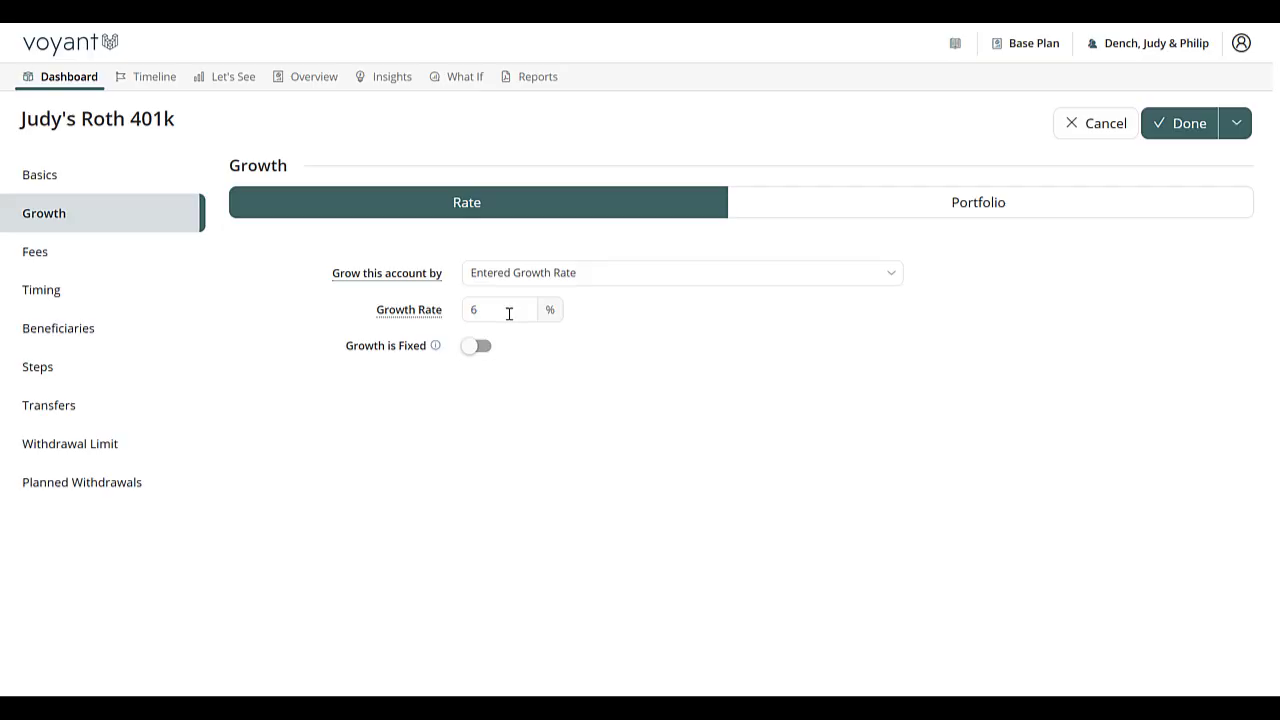
pyautogui.click(91, 254)
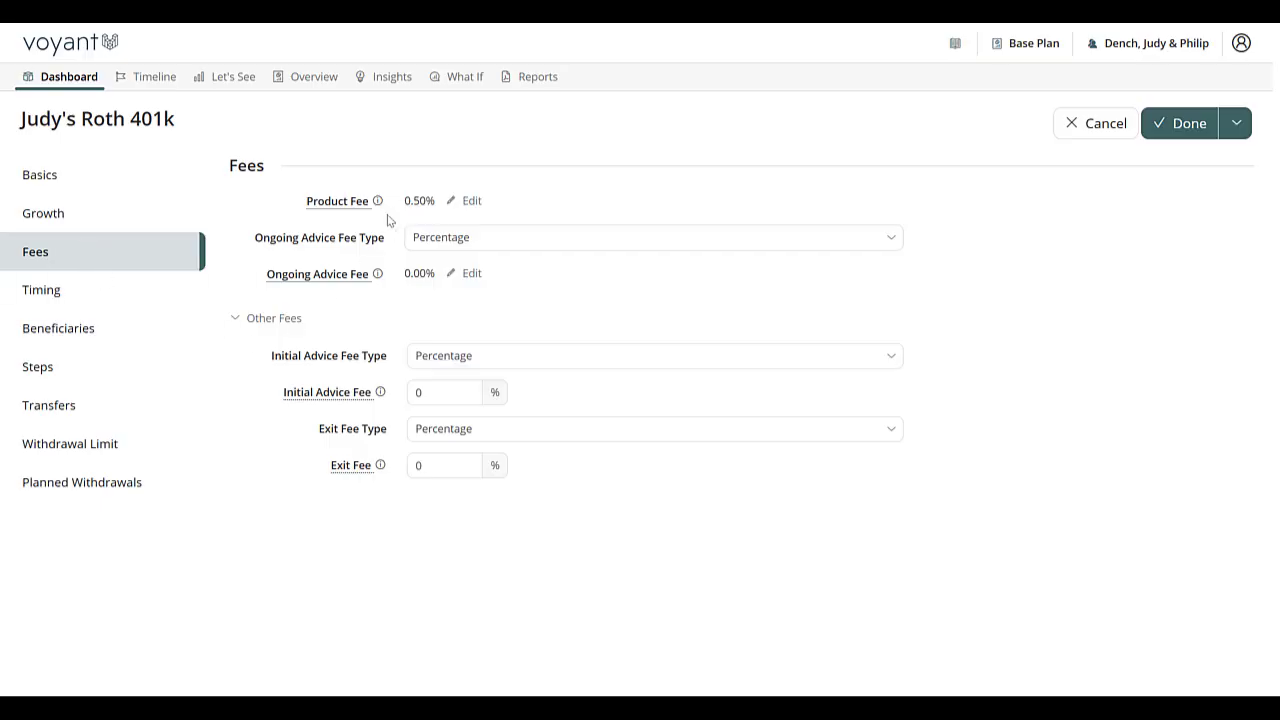
pyautogui.click(69, 298)
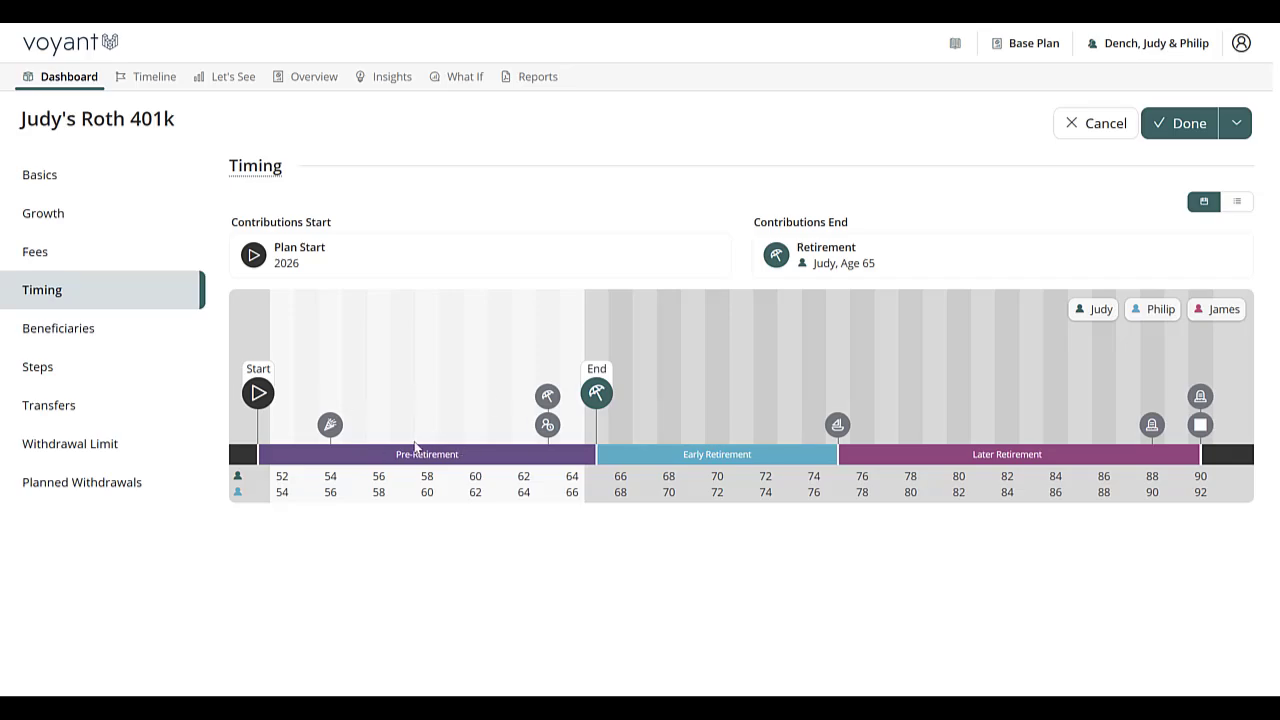
# Assign 100% of the account to the second listed plan member as beneficiary.
pyautogui.click(90, 350)
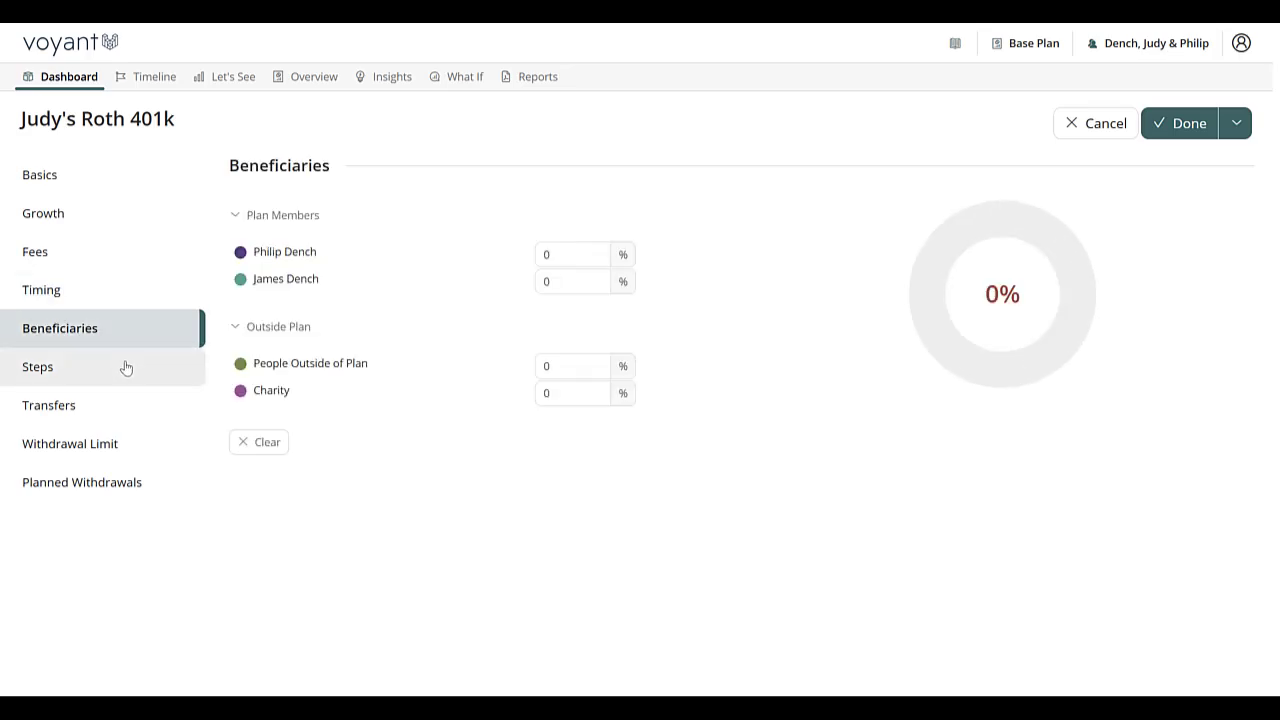
pyautogui.click(571, 286)
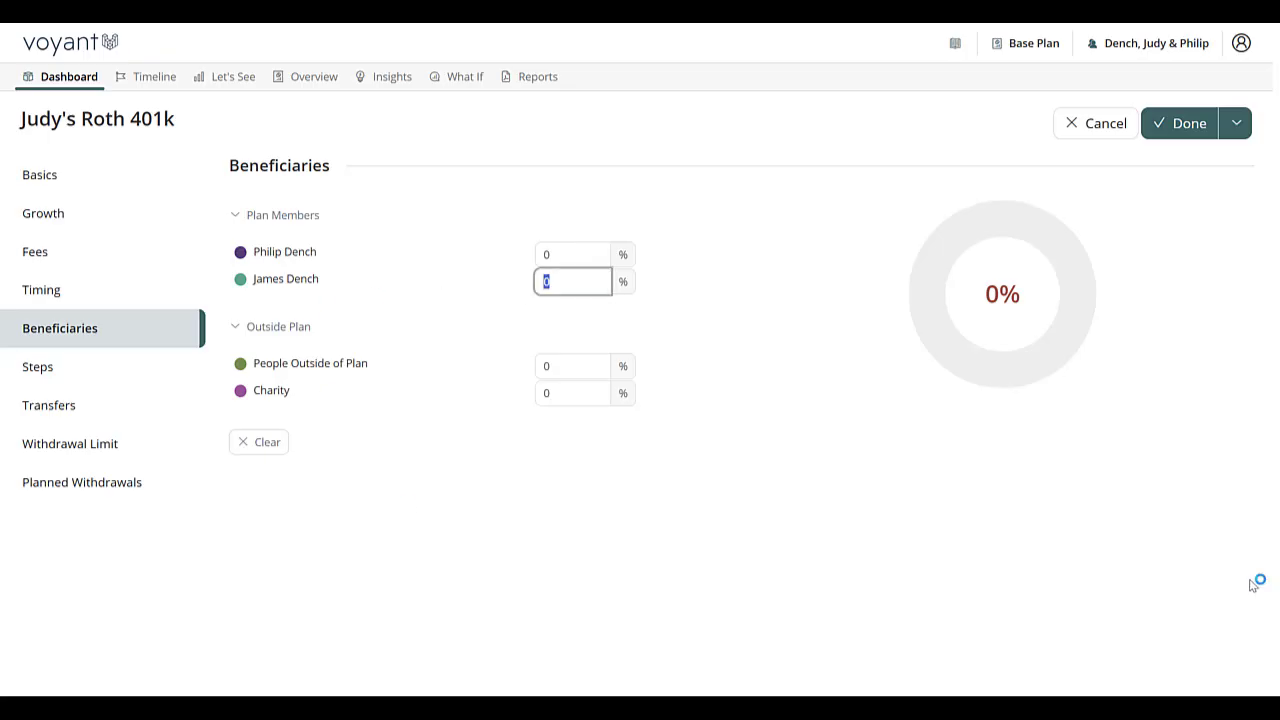
pyautogui.write('100')
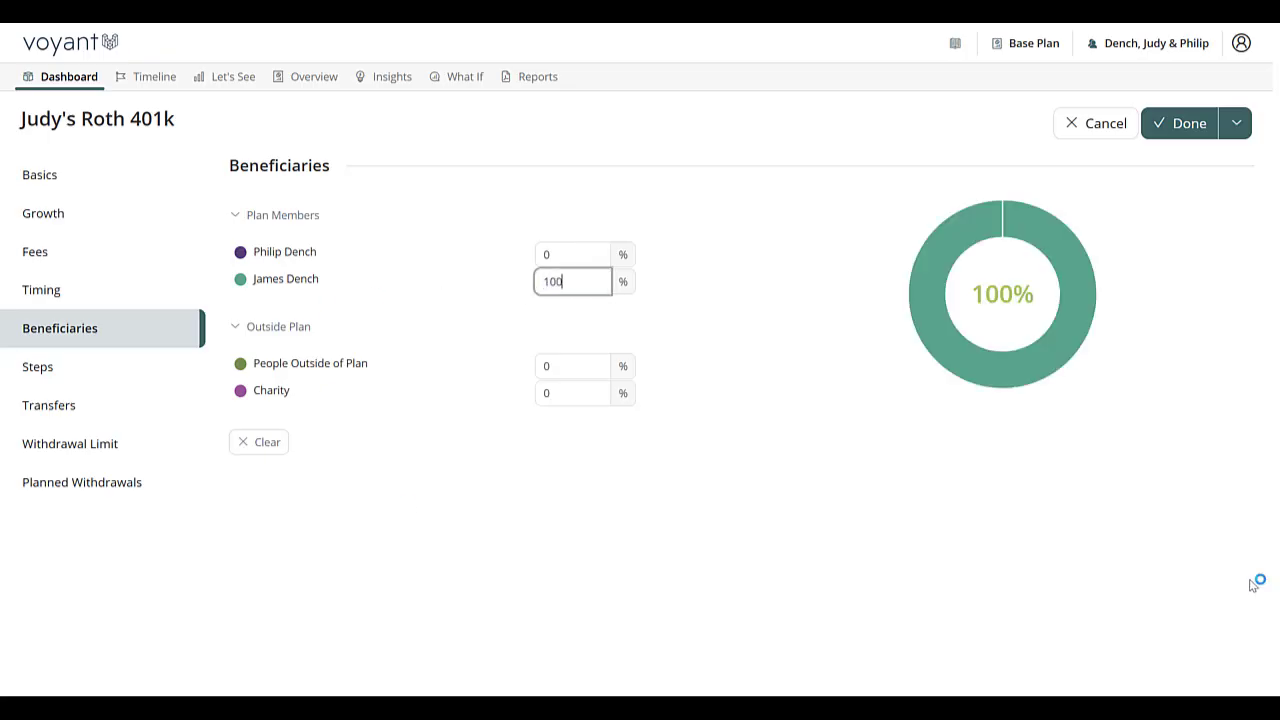
# Open a new step for the account, review its contribution, growth, withdrawal limit and timing options, and close it.
pyautogui.click(56, 375)
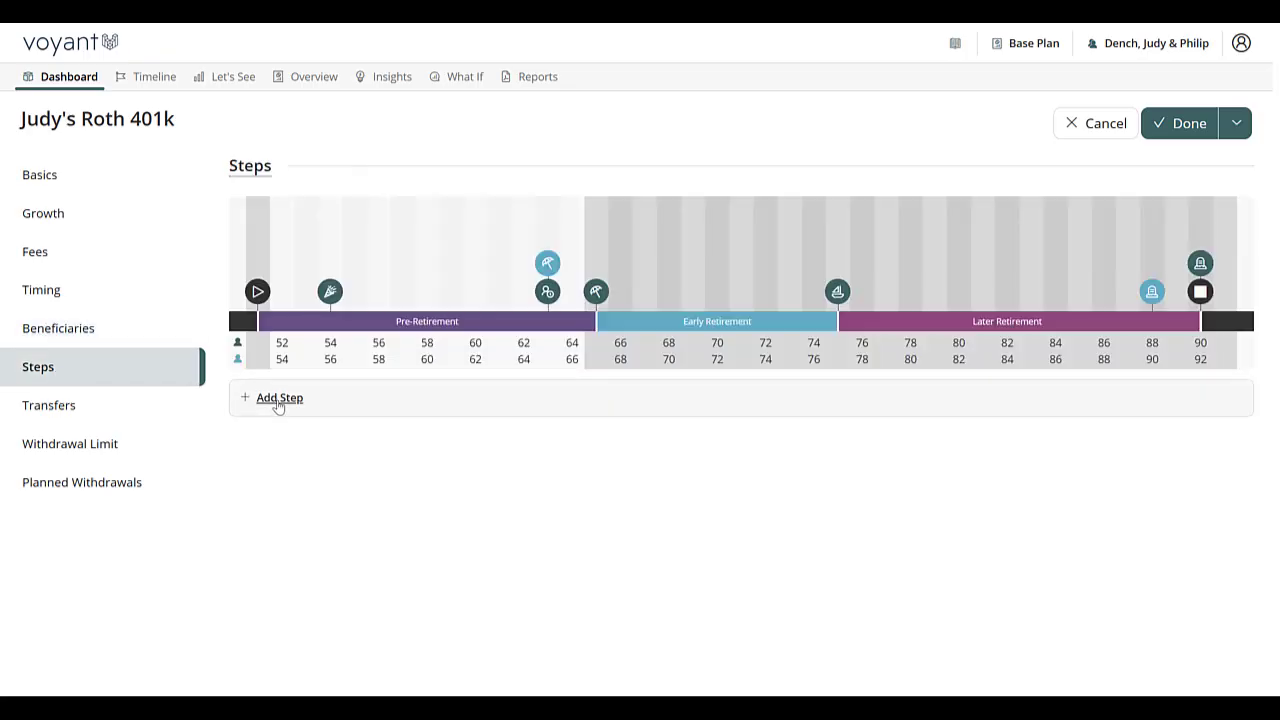
pyautogui.click(279, 400)
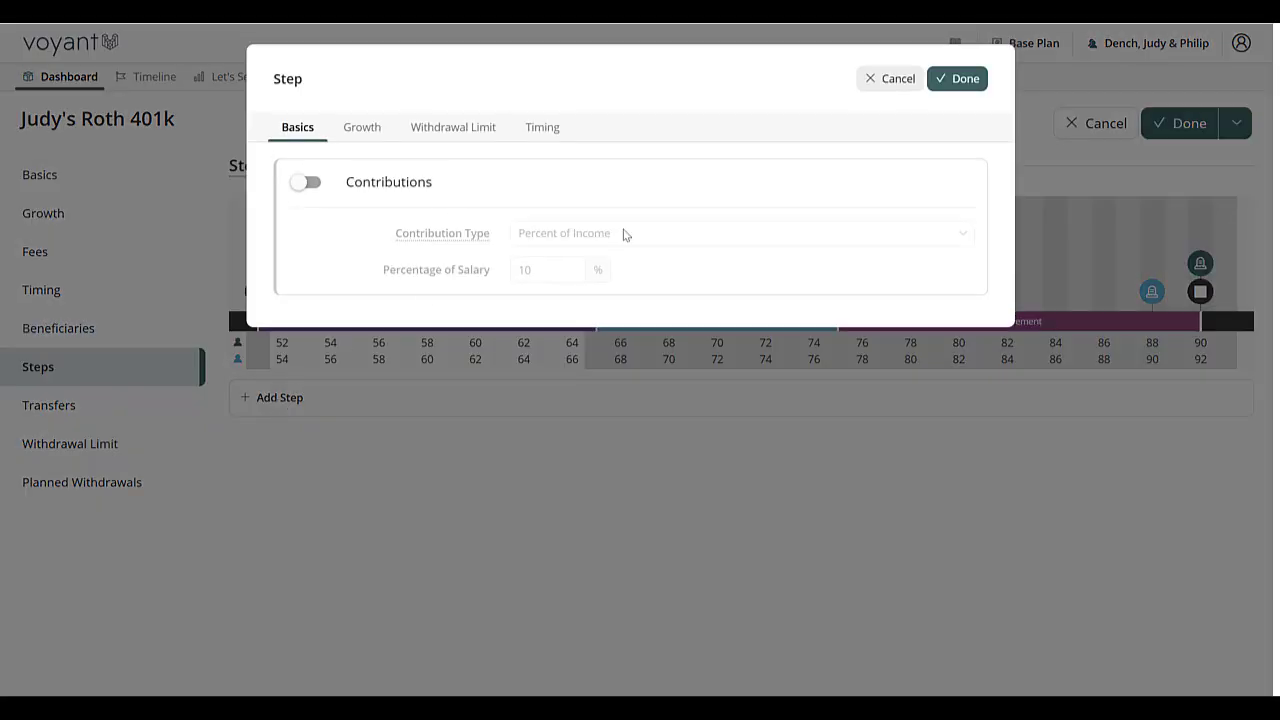
pyautogui.click(366, 136)
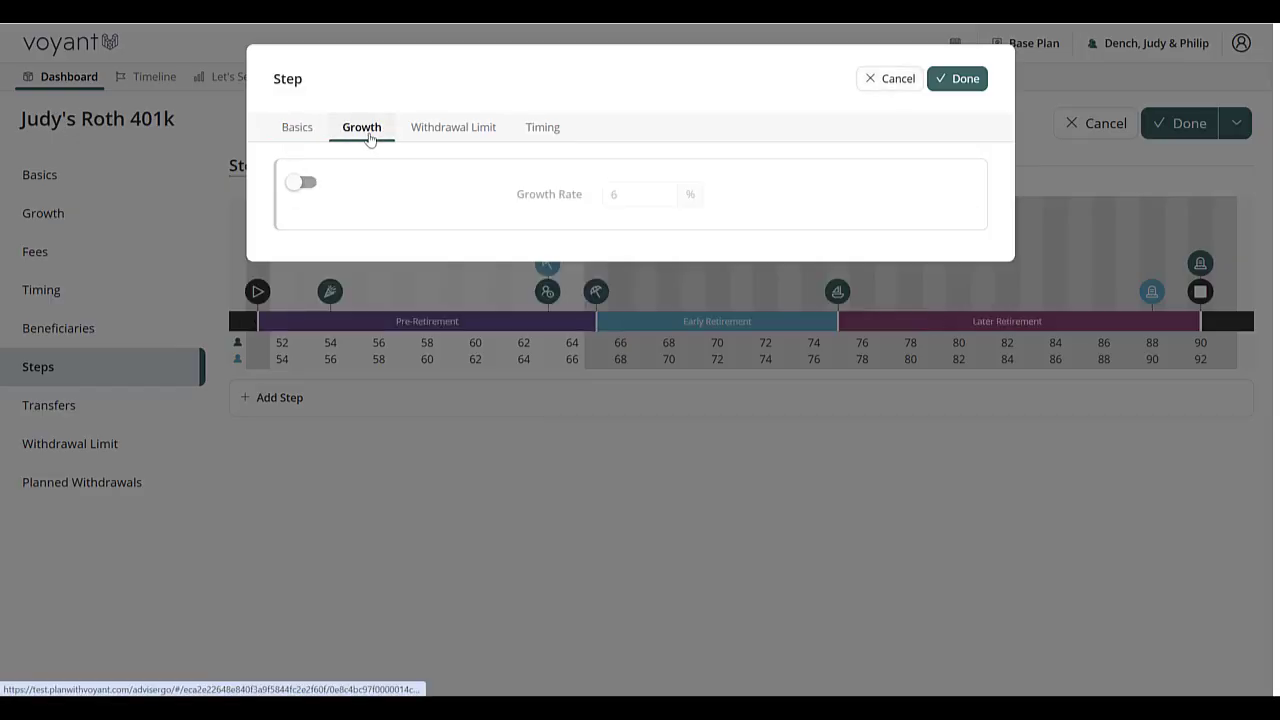
pyautogui.click(456, 135)
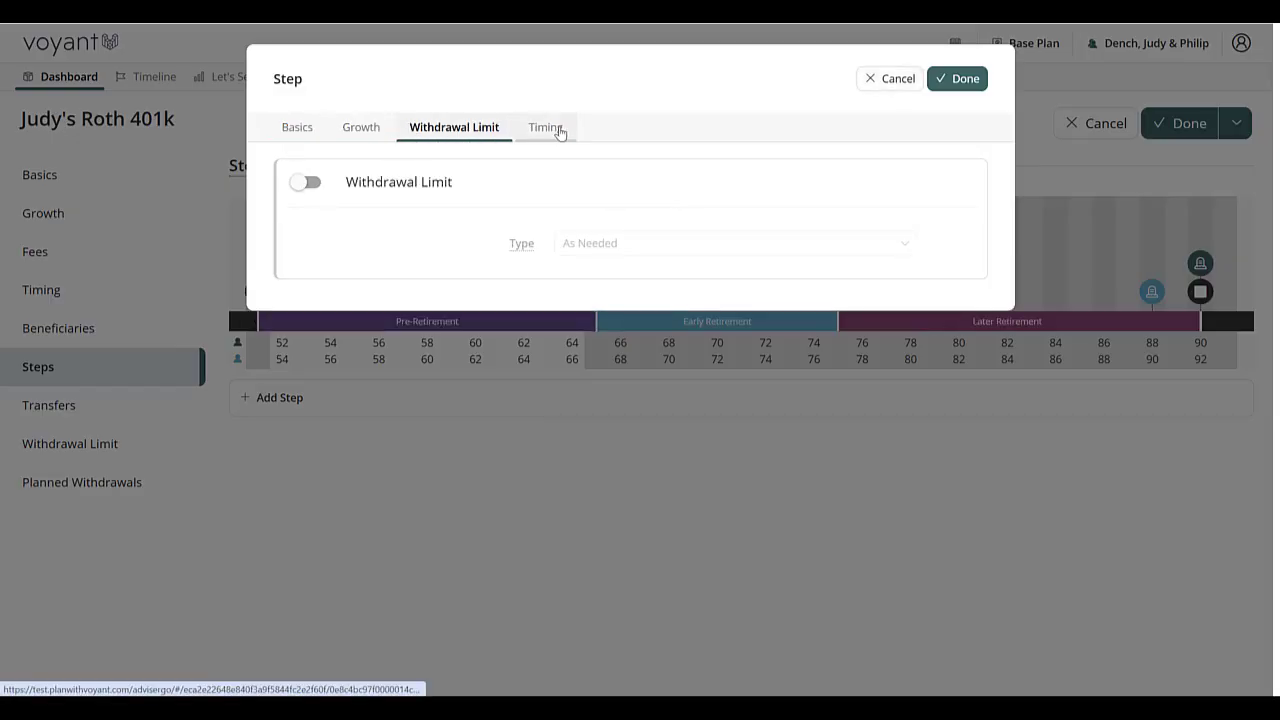
pyautogui.click(552, 130)
pyautogui.click(318, 128)
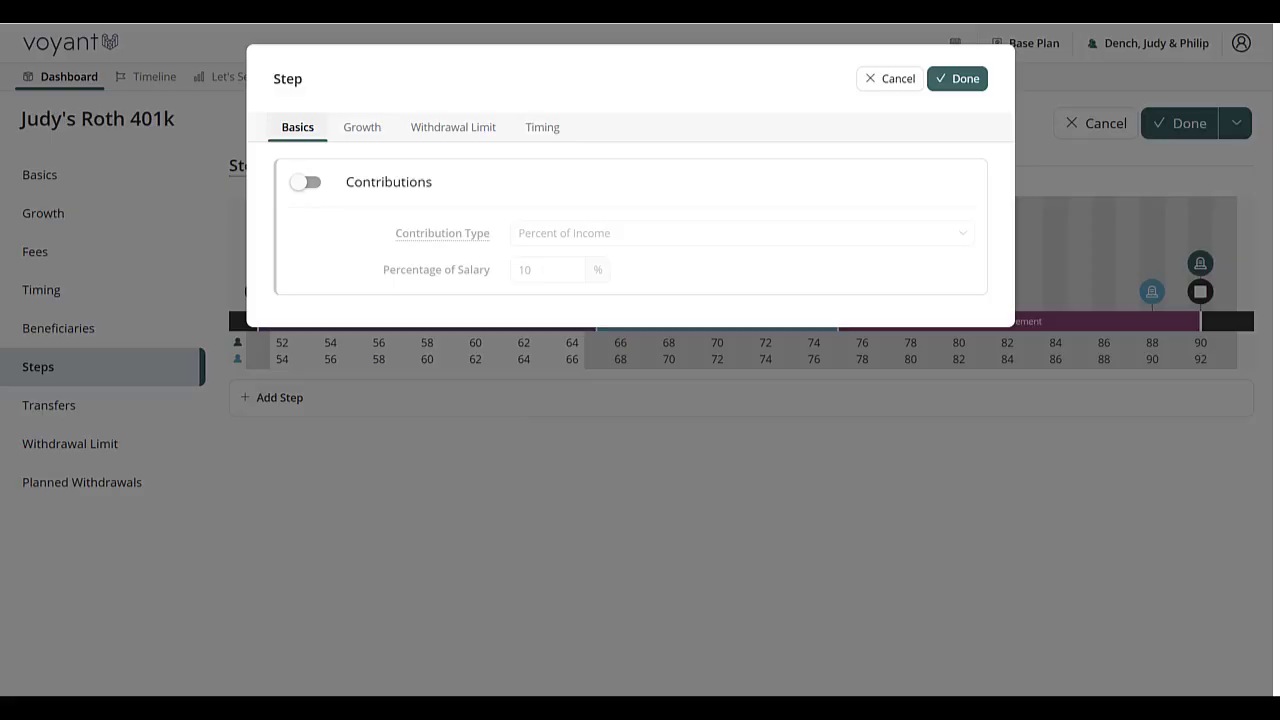
pyautogui.click(975, 78)
# Review the account's transfers, withdrawal limit and planned withdrawals settings.
pyautogui.click(83, 407)
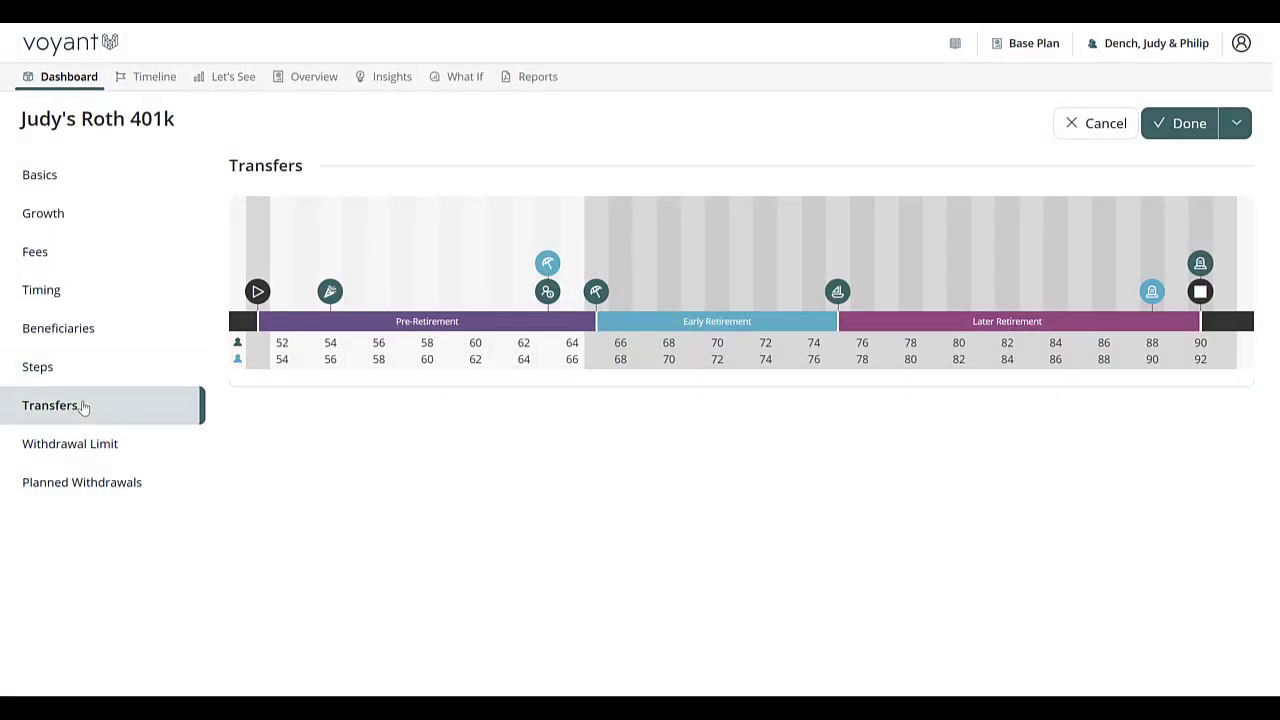
pyautogui.click(84, 454)
pyautogui.click(88, 490)
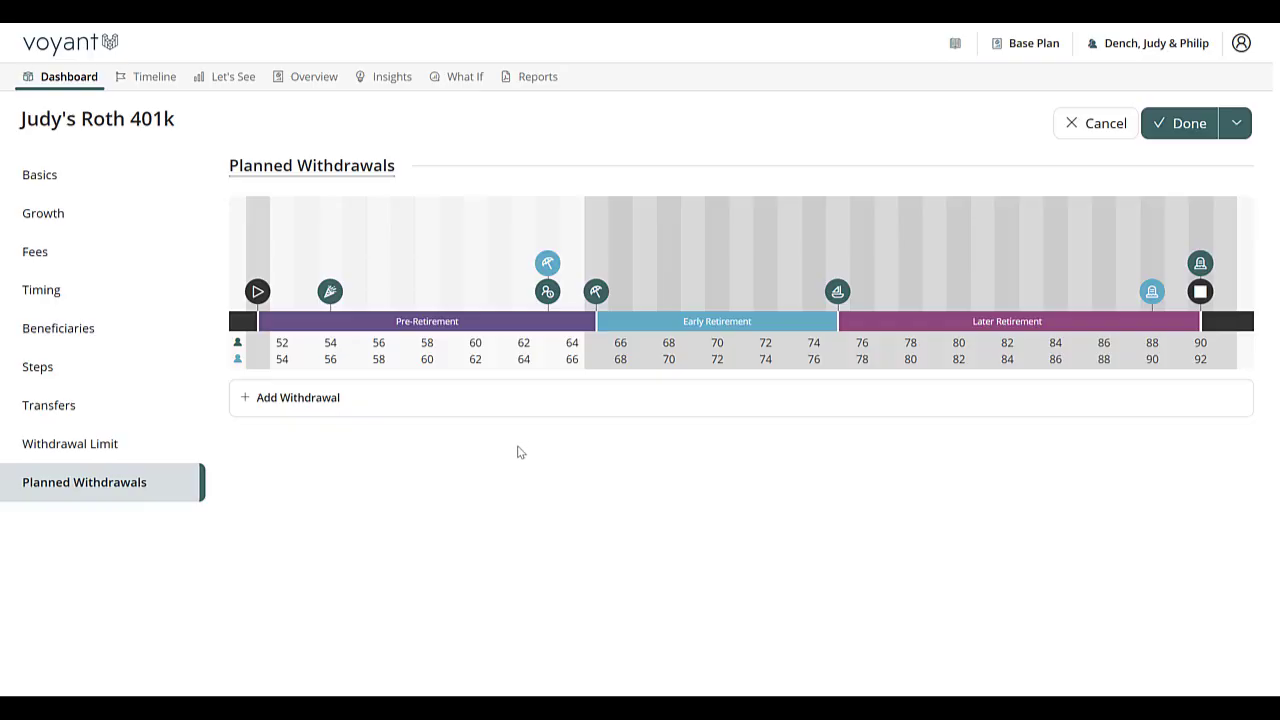
# Save the Roth 401k and start another retirement plan of type 401K owned by the other spouse.
pyautogui.click(1236, 123)
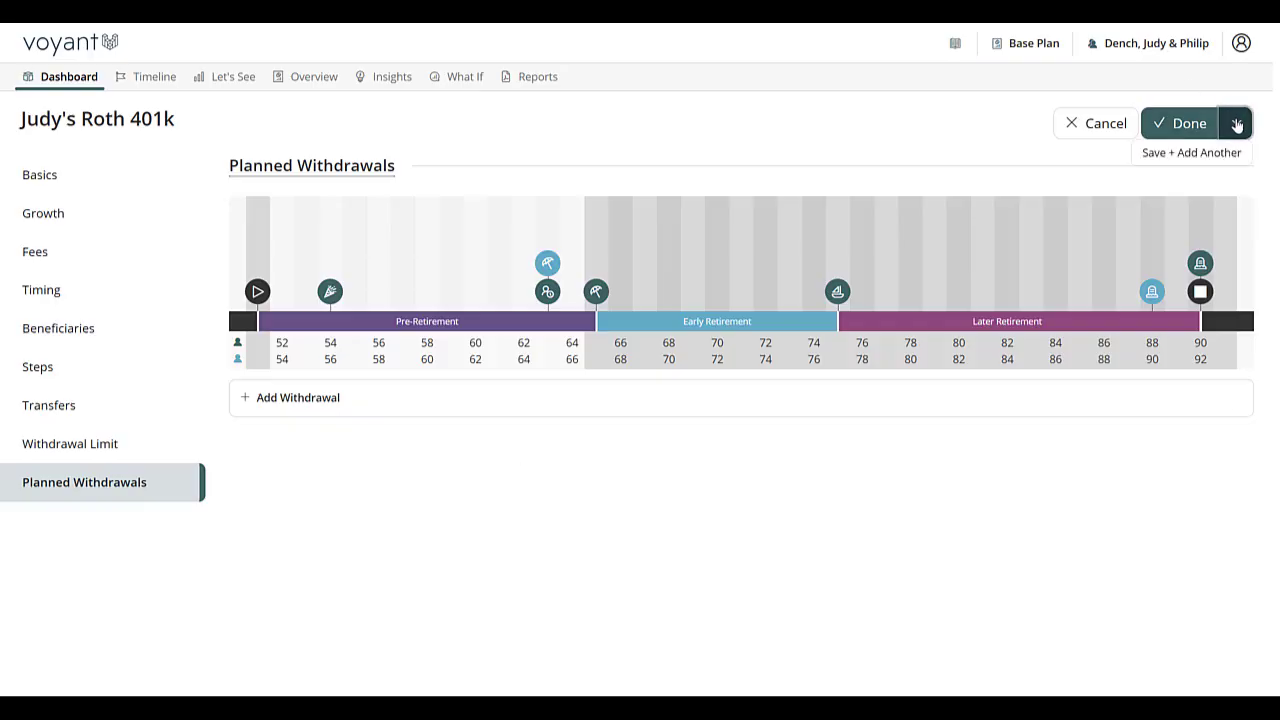
pyautogui.click(1215, 155)
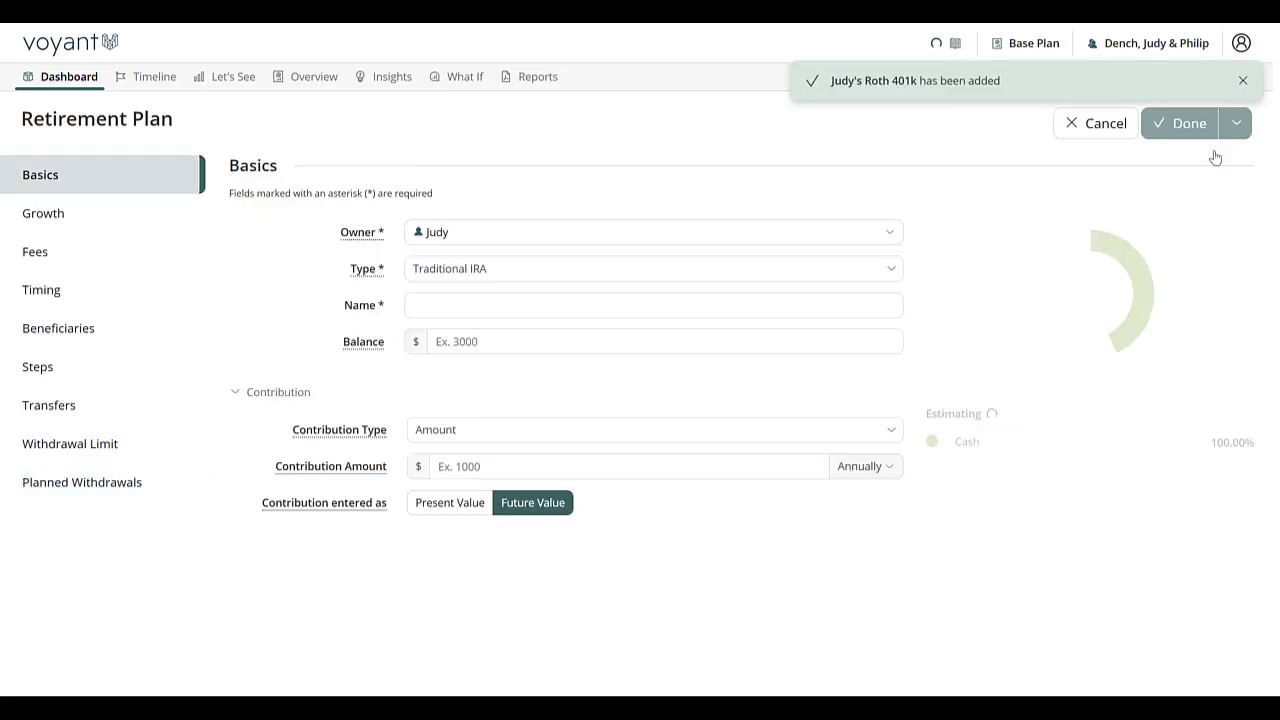
pyautogui.click(478, 236)
pyautogui.click(438, 289)
pyautogui.click(526, 277)
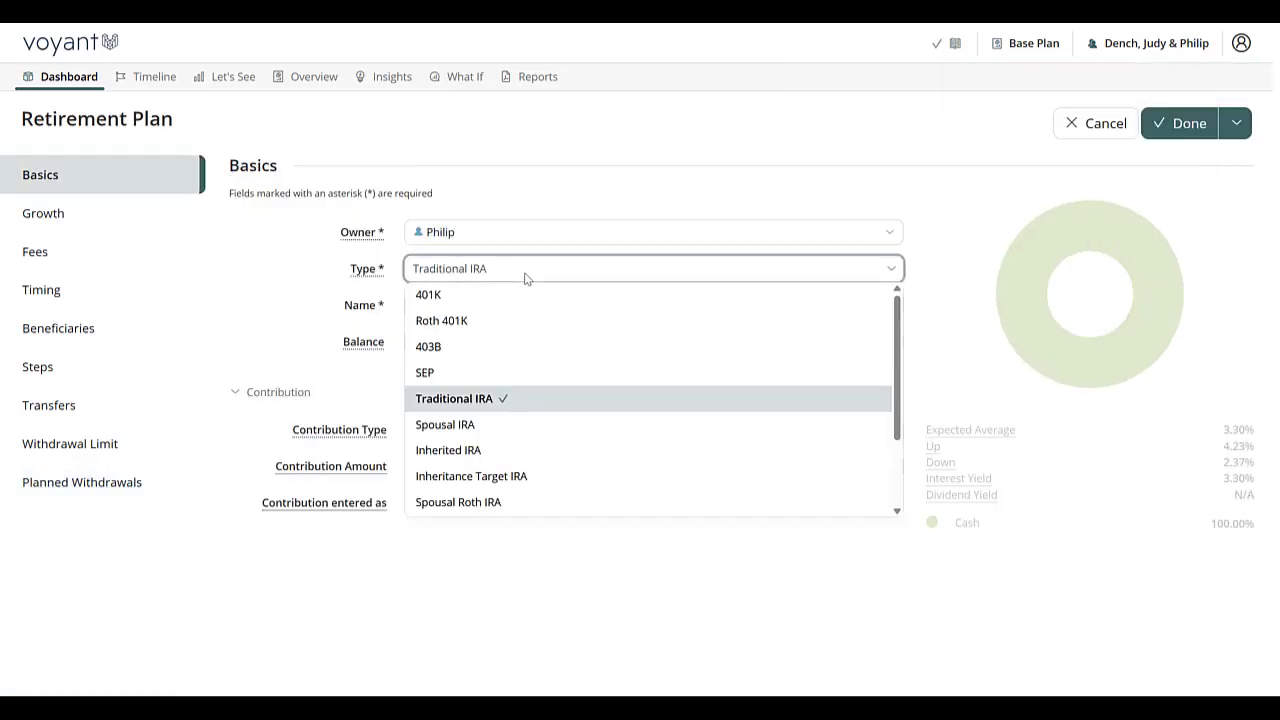
pyautogui.click(499, 301)
# Name the plan with the owner's first name in possessive form followed by "Traditional 401k" and set its balance to $89,000.
pyautogui.click(490, 311)
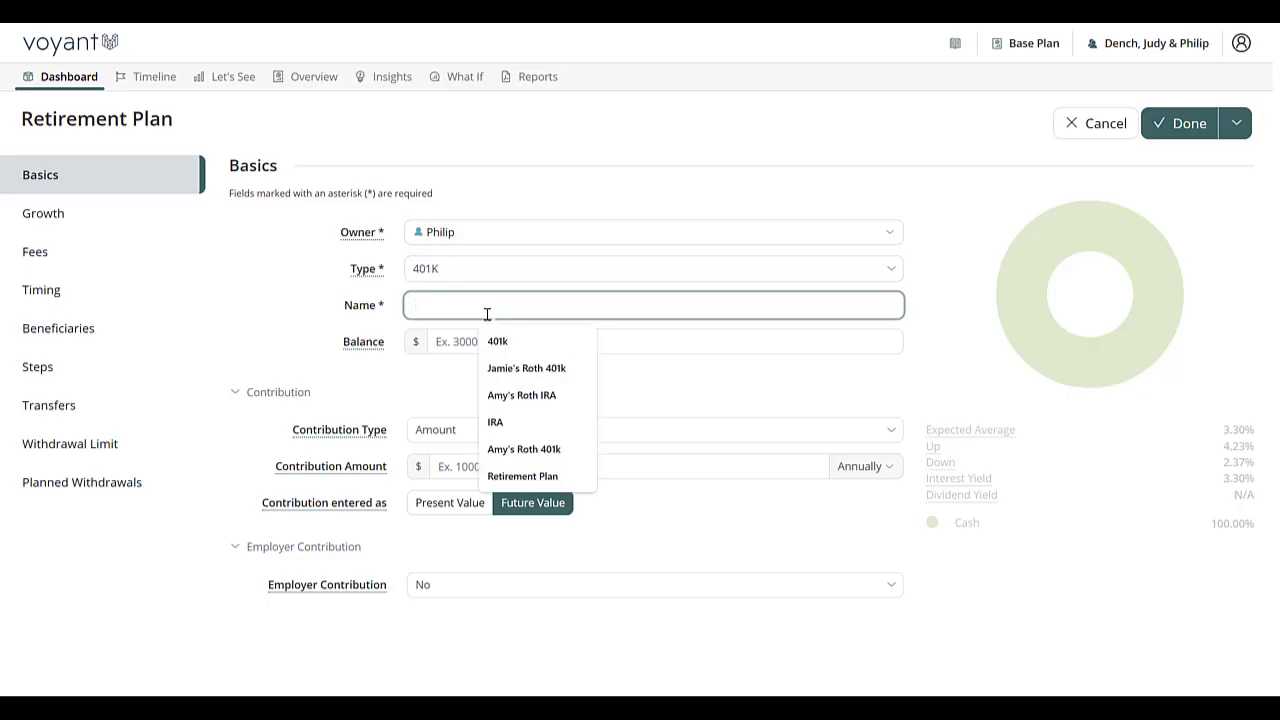
pyautogui.write('Philip')
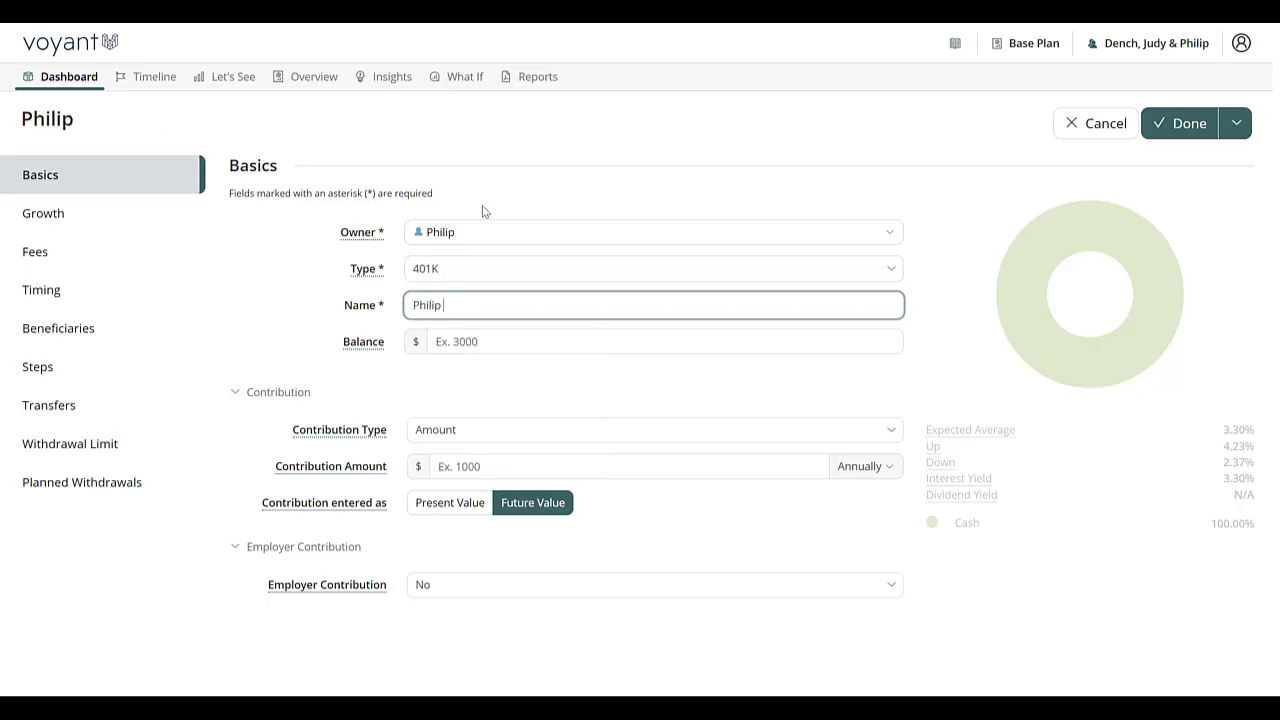
pyautogui.write("'s Traditional 401k")
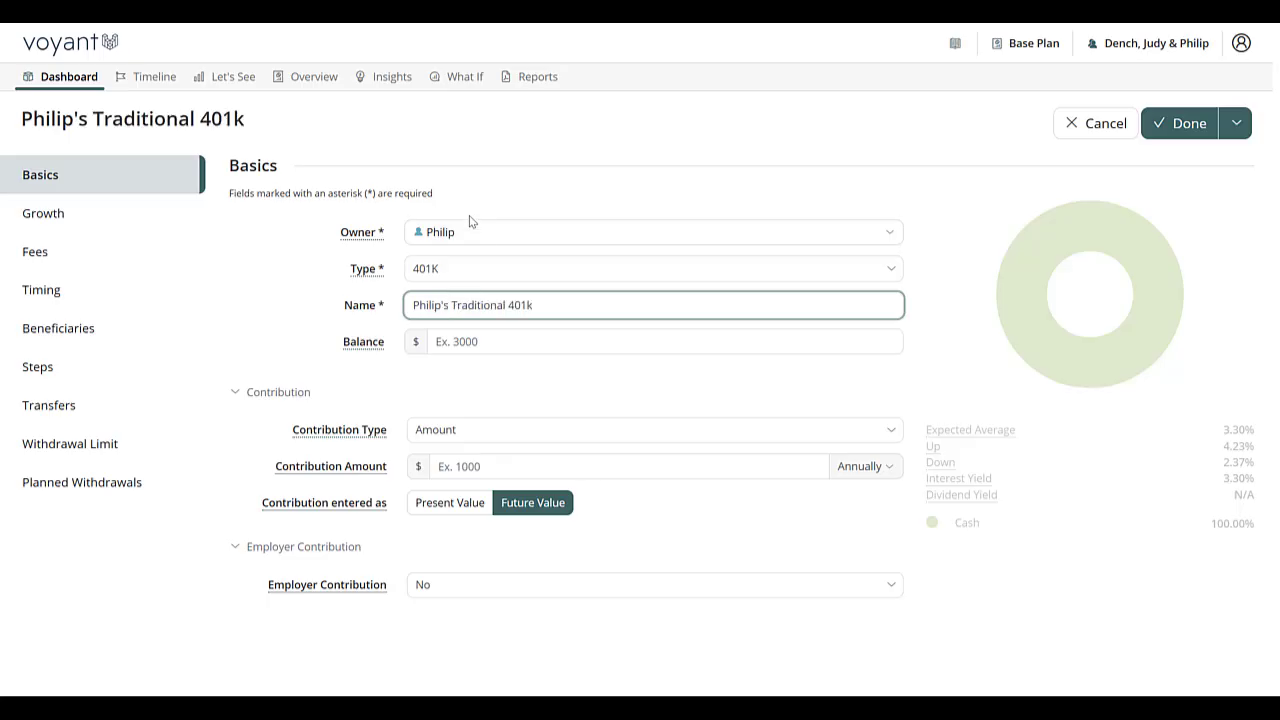
pyautogui.click(476, 340)
pyautogui.write('8')
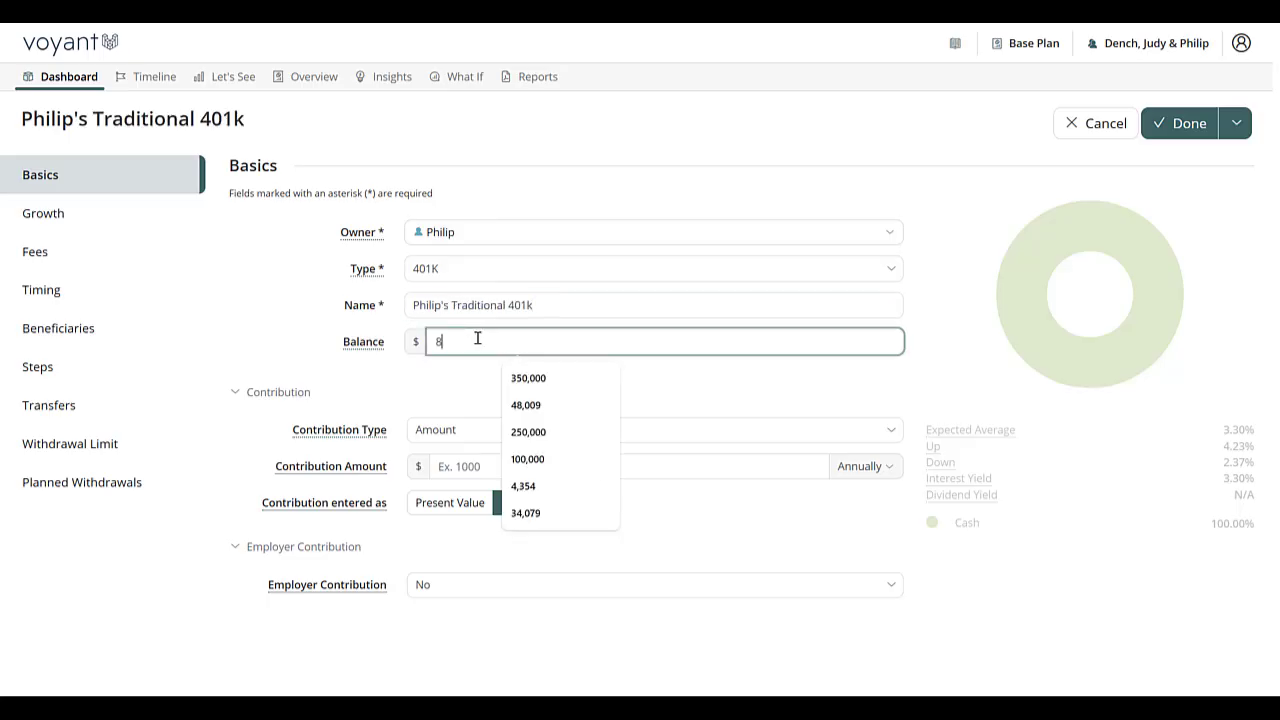
pyautogui.write('9,000')
# Set the contribution type to Percent of Income at 8% of salary.
pyautogui.click(450, 430)
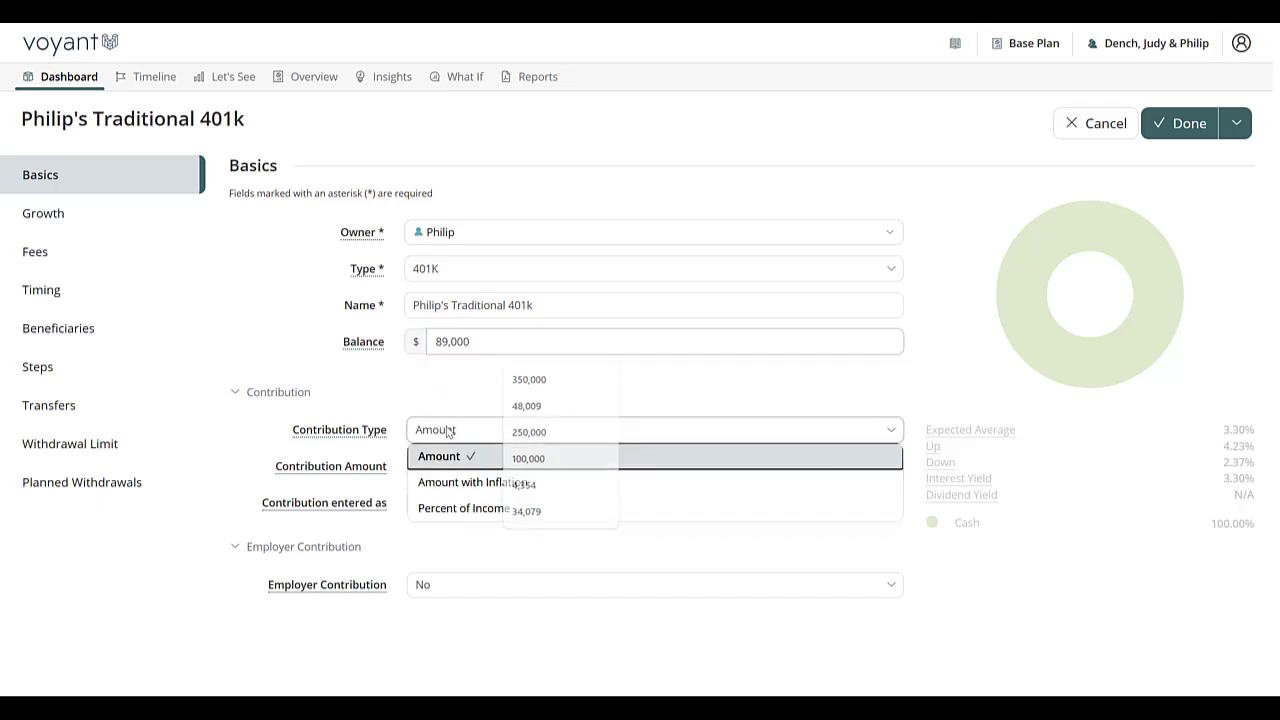
pyautogui.click(469, 507)
pyautogui.click(460, 466)
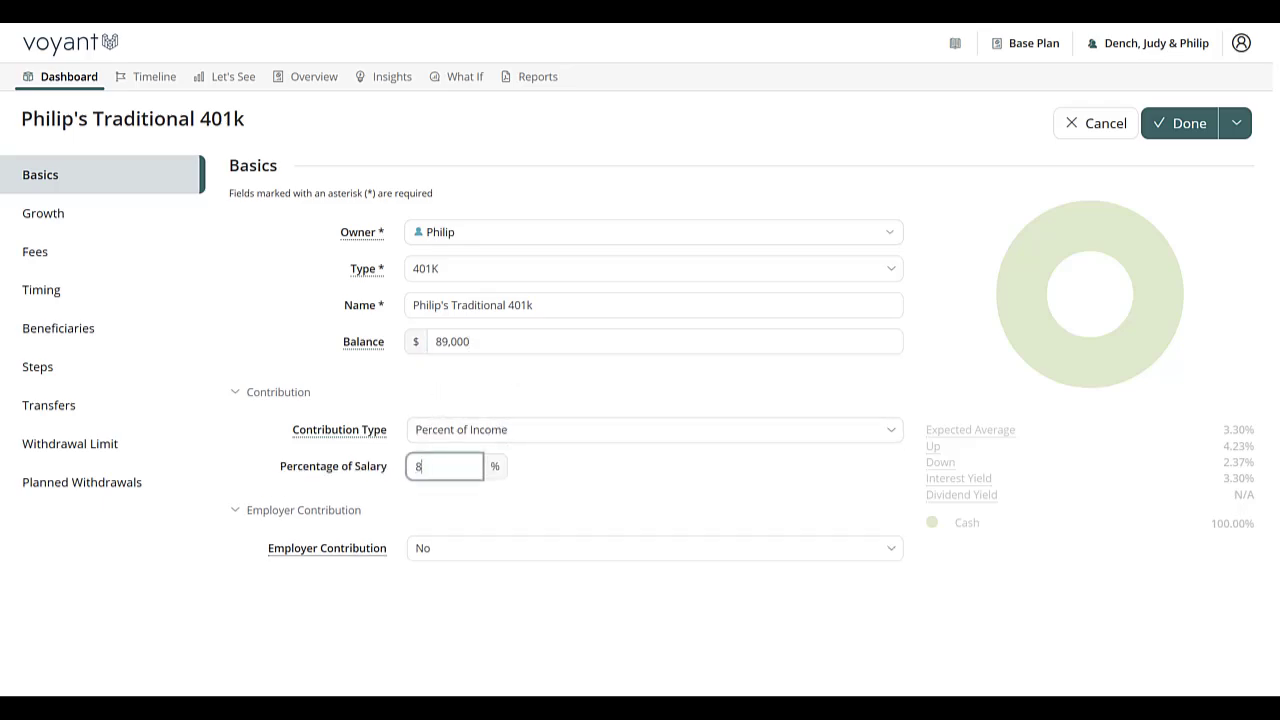
# Enable a matching employer contribution of 6% and link it to the account owner's employment income.
pyautogui.click(465, 548)
pyautogui.click(462, 575)
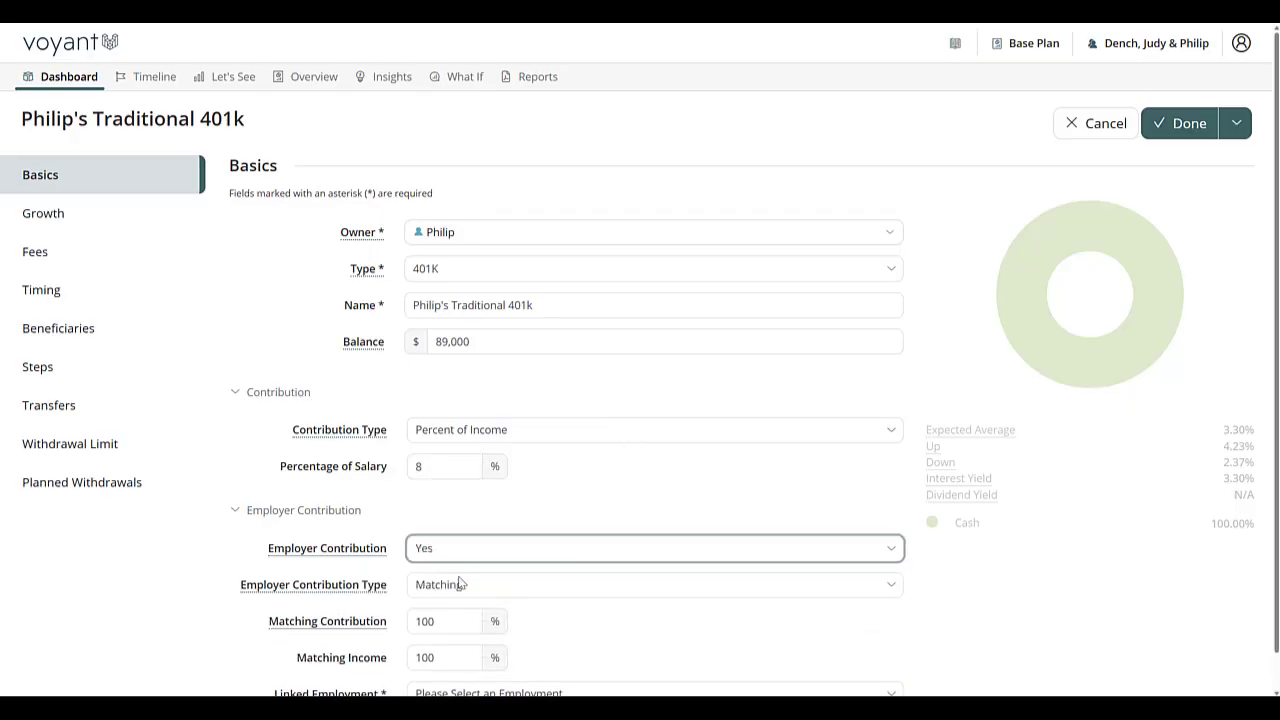
pyautogui.scroll(-1, 460, 584)
pyautogui.click(449, 583)
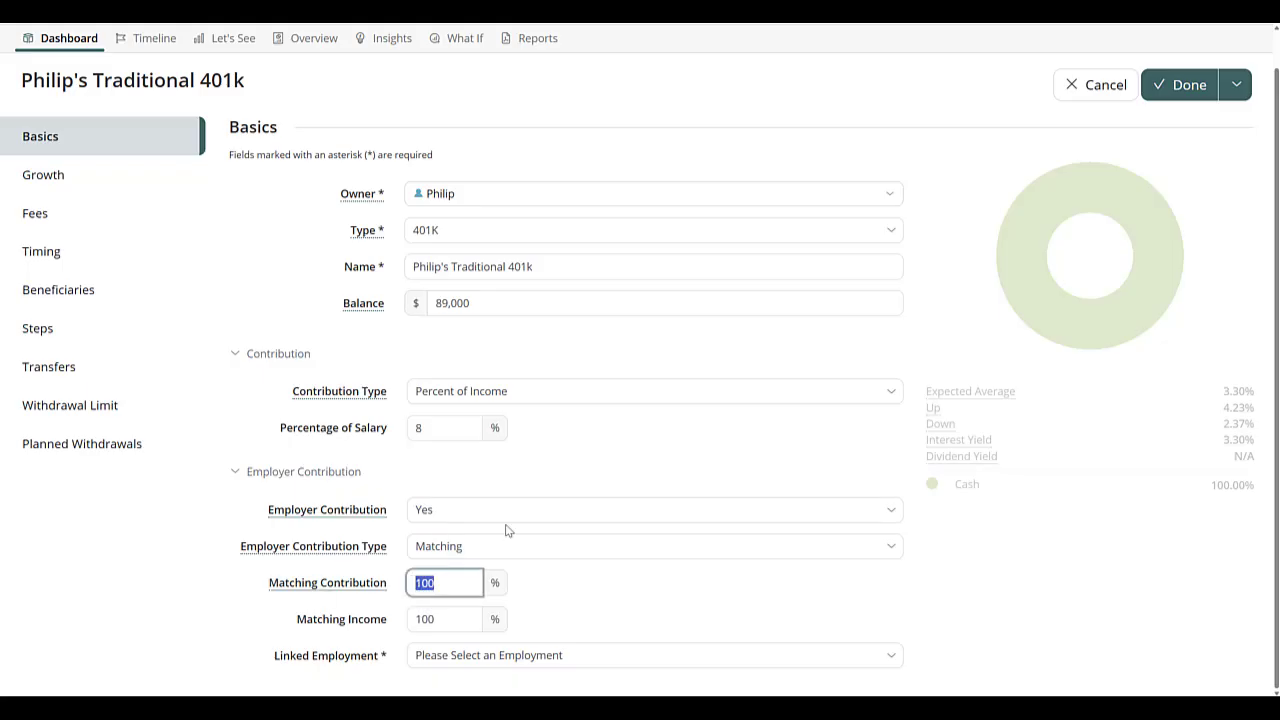
pyautogui.write('6')
pyautogui.click(560, 657)
pyautogui.click(560, 626)
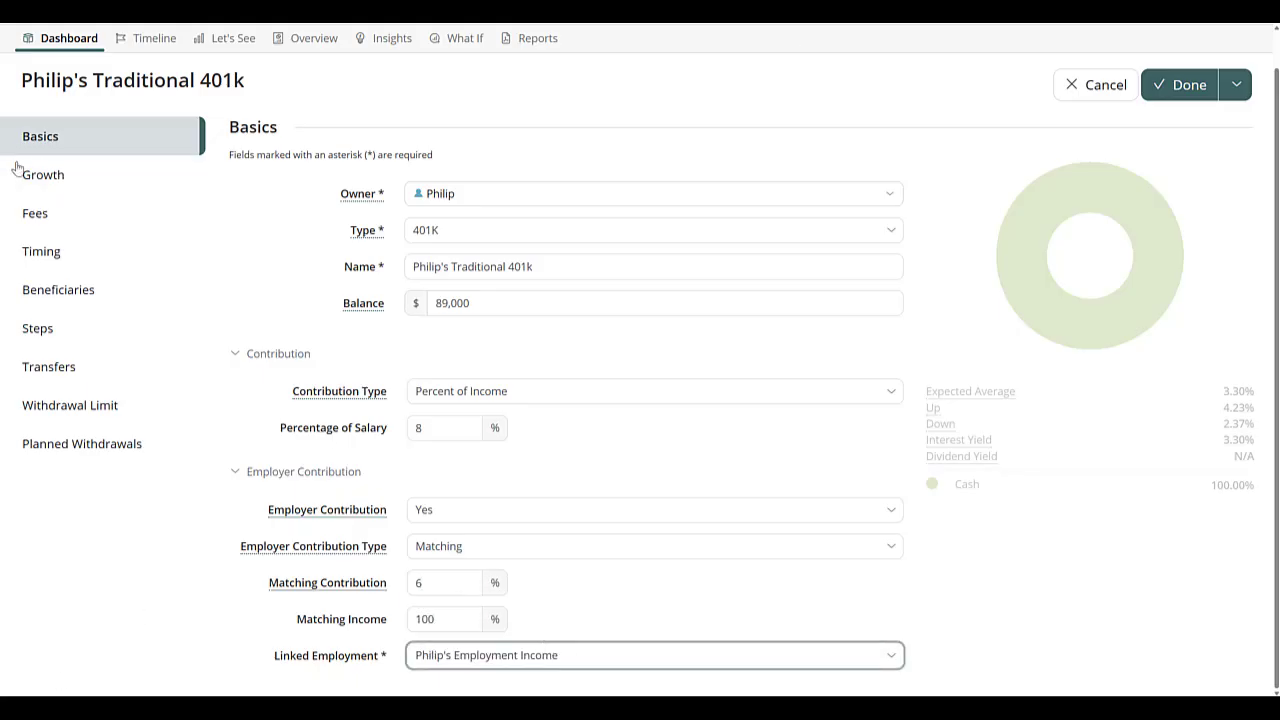
# Review the growth and fee settings, then assign 100% to the first listed plan member as beneficiary and save the account.
pyautogui.click(35, 187)
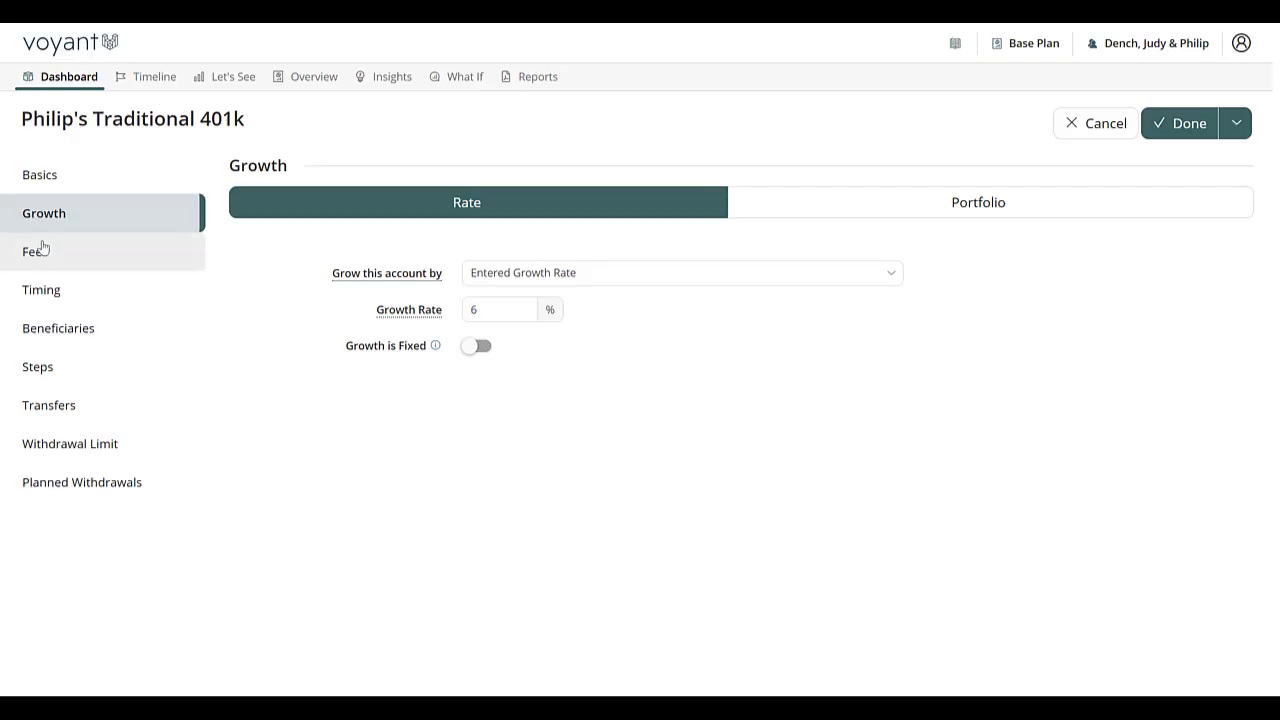
pyautogui.click(42, 254)
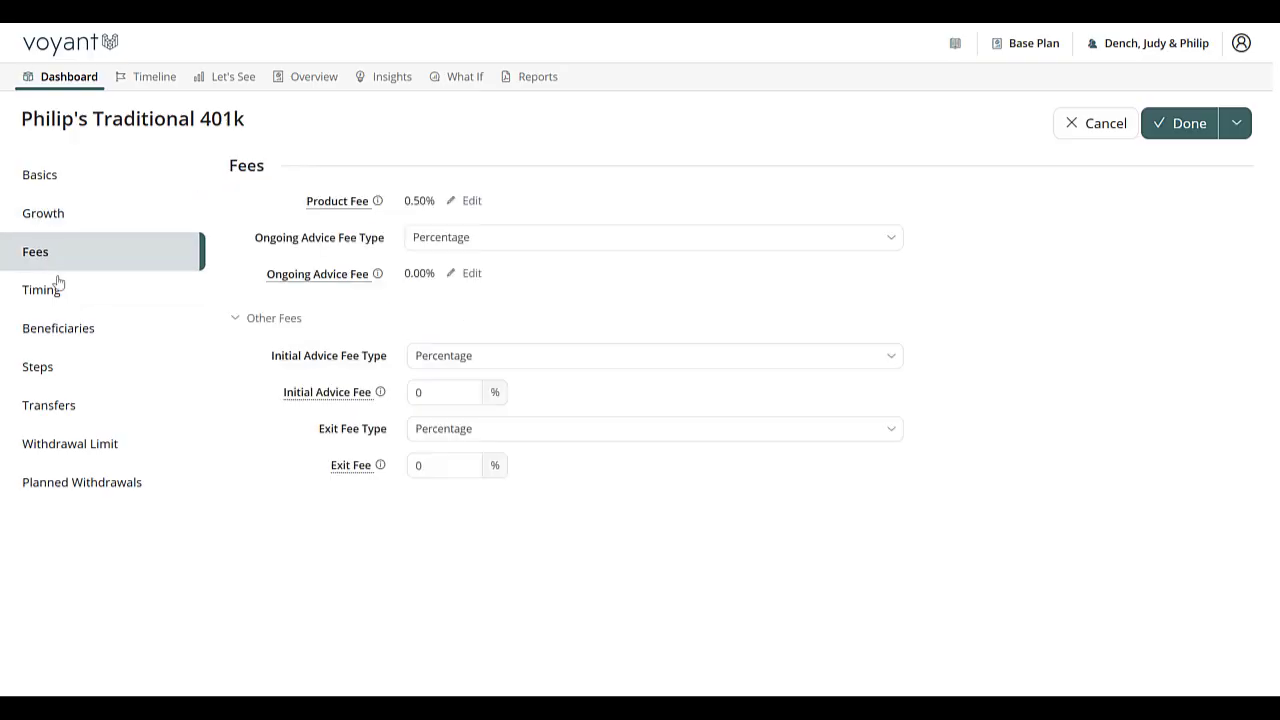
pyautogui.click(99, 338)
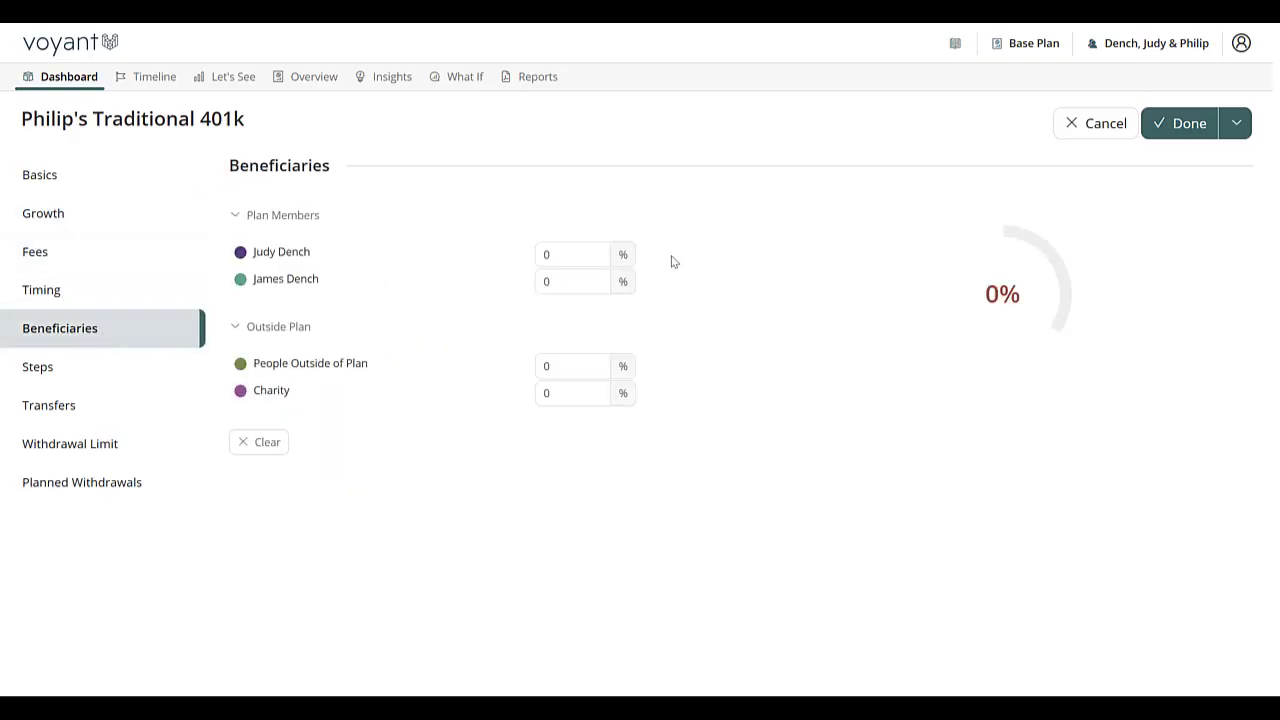
pyautogui.click(597, 257)
pyautogui.write('100')
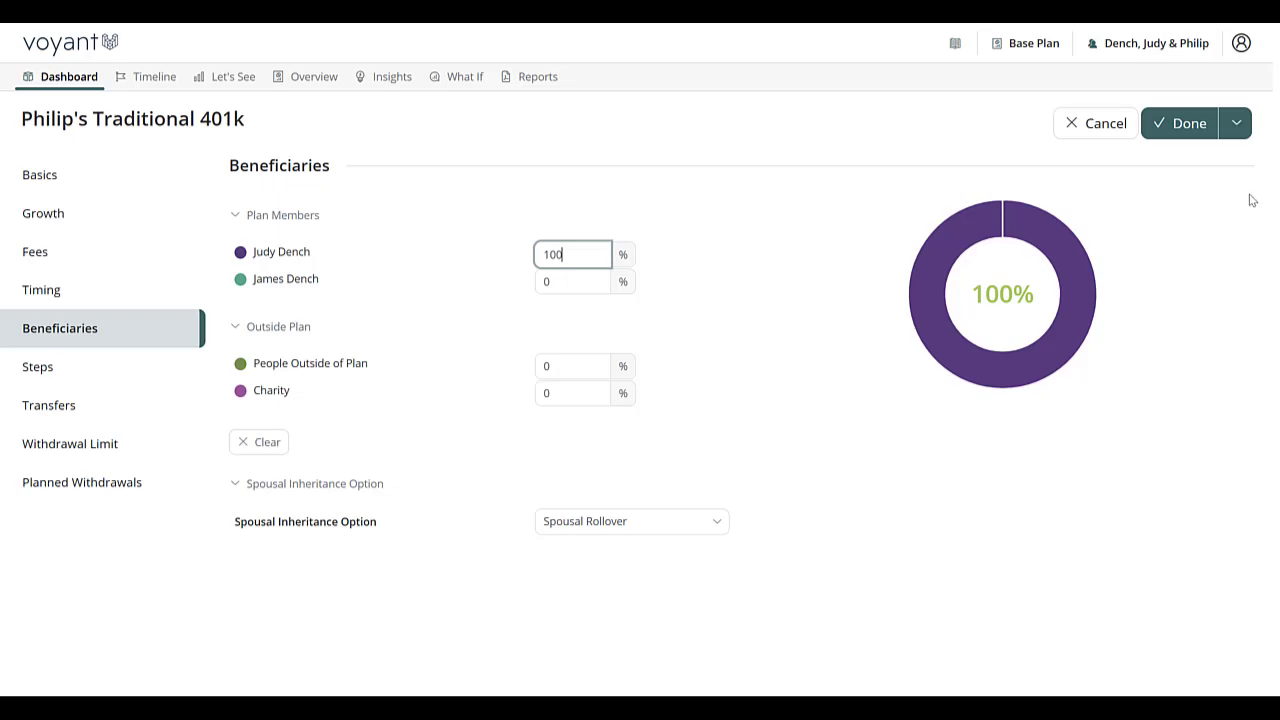
pyautogui.click(1186, 124)
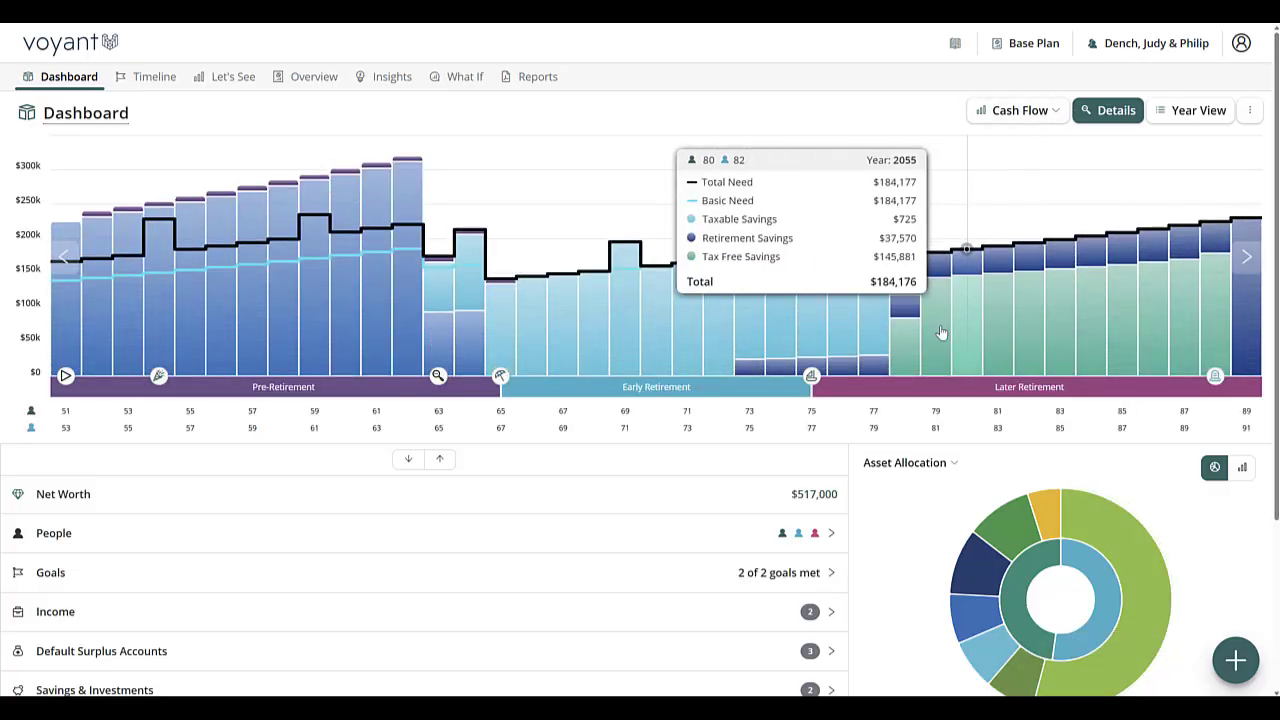
# Examine the Traditional 401k's retirement details, including required withdrawals, in the Year View for 2048.
pyautogui.moveTo(720, 379)
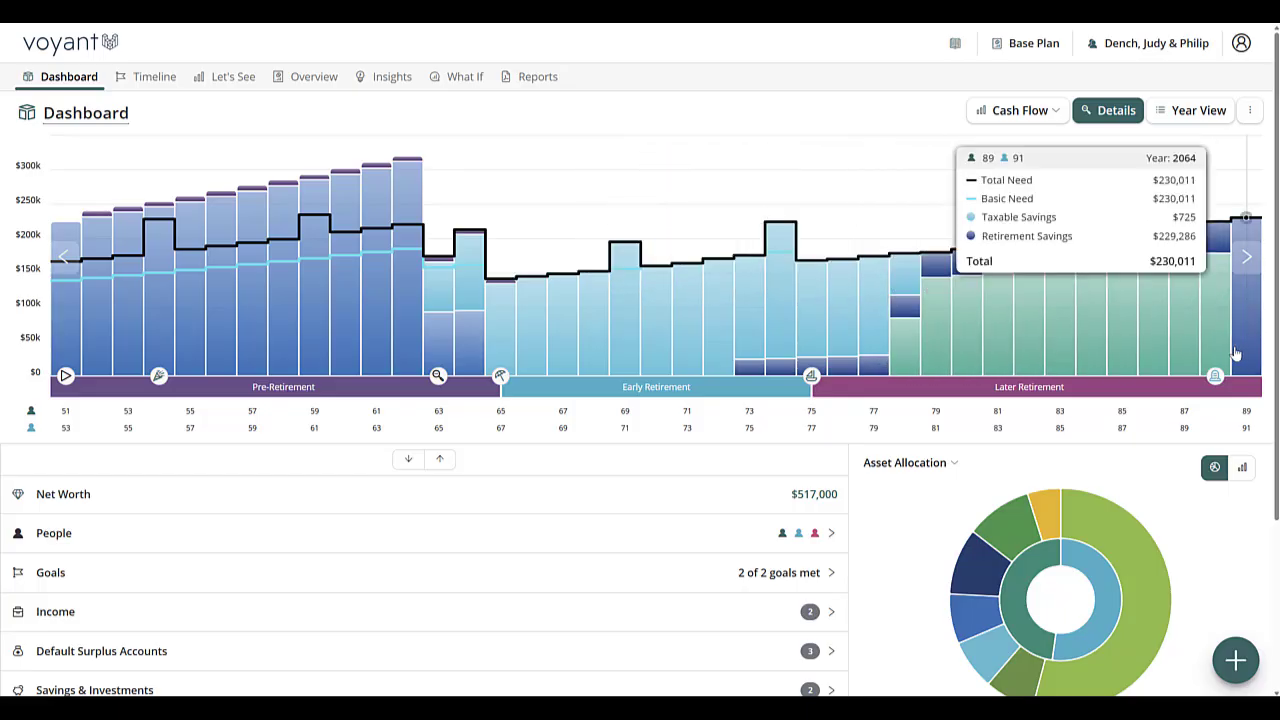
pyautogui.click(1192, 112)
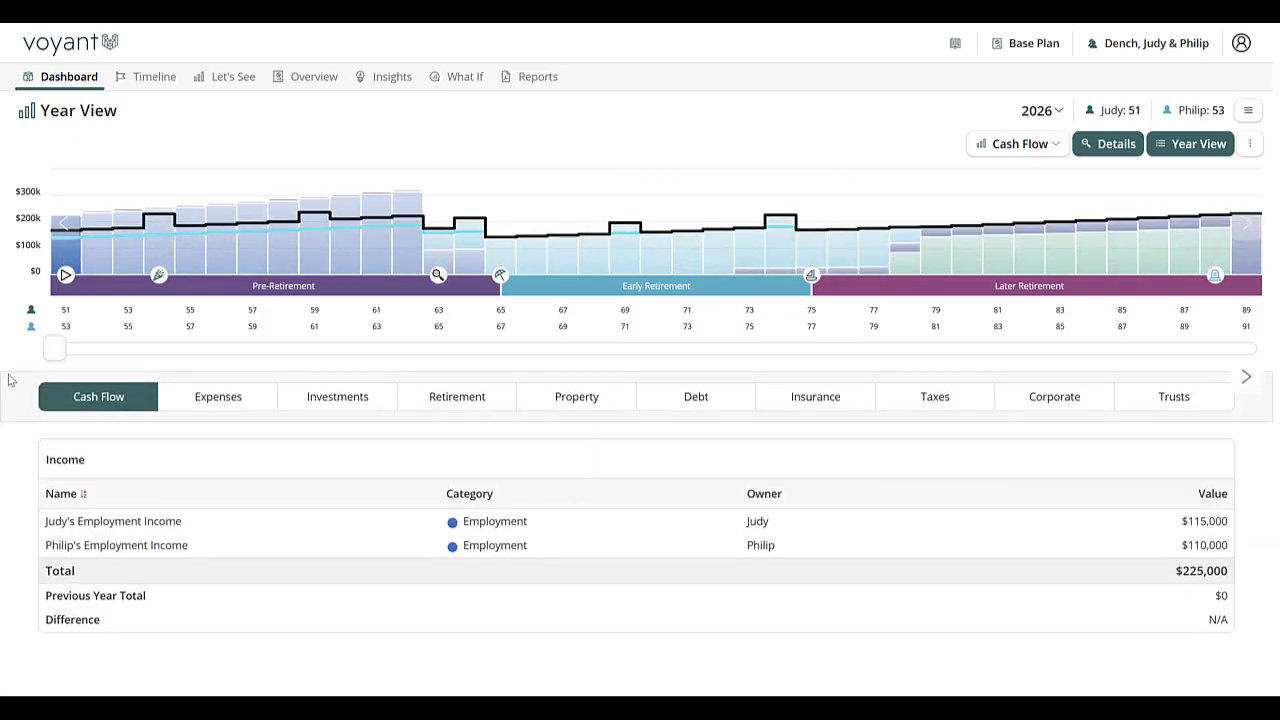
pyautogui.moveTo(46, 357); pyautogui.dragTo(733, 364)
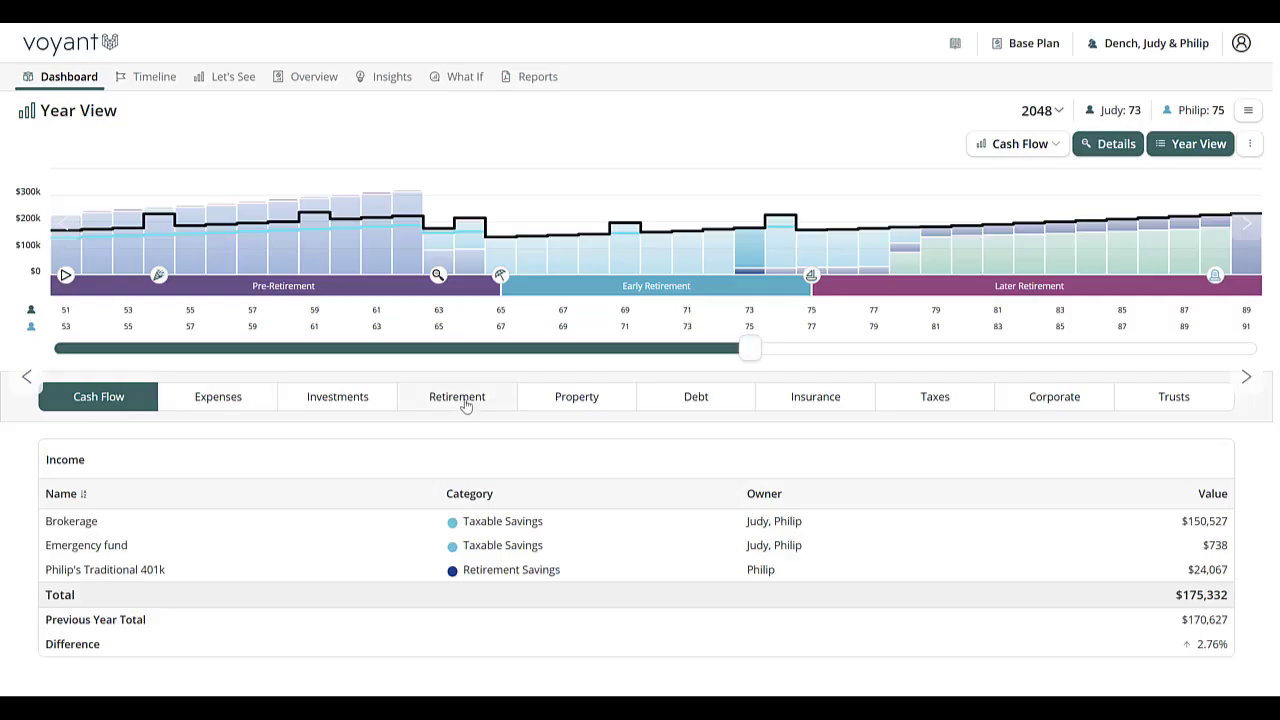
pyautogui.click(465, 401)
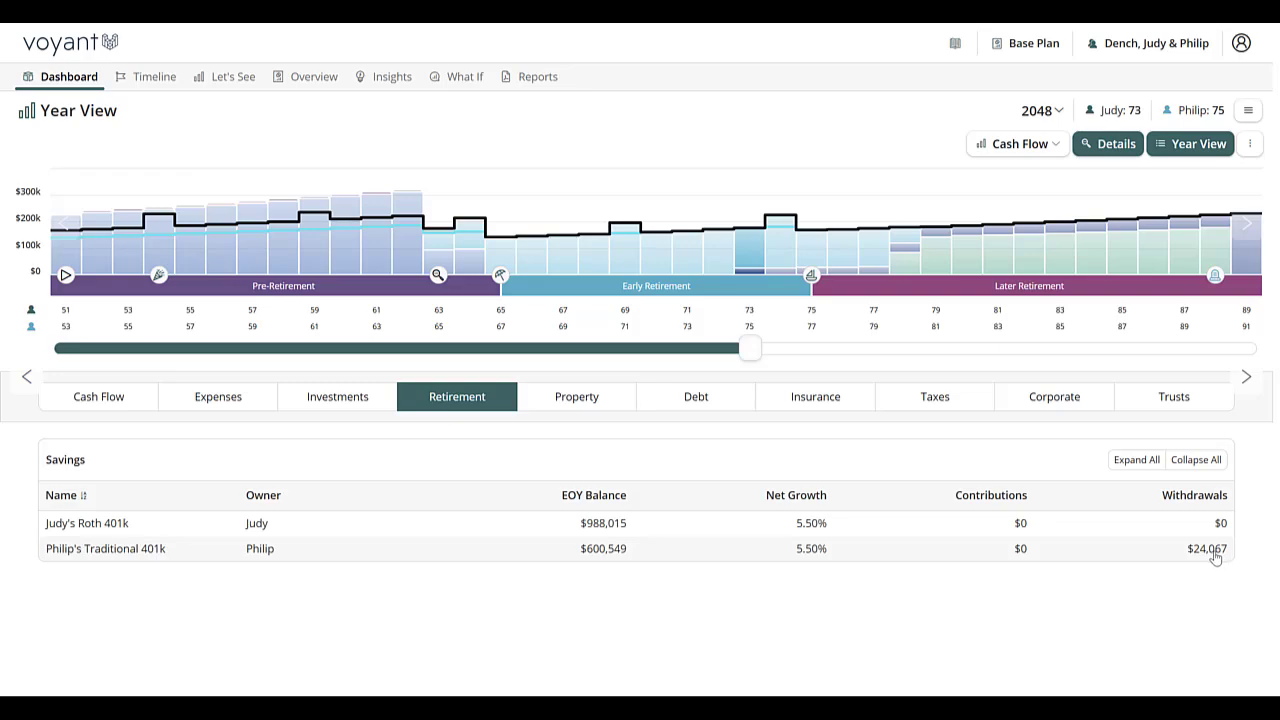
pyautogui.click(648, 556)
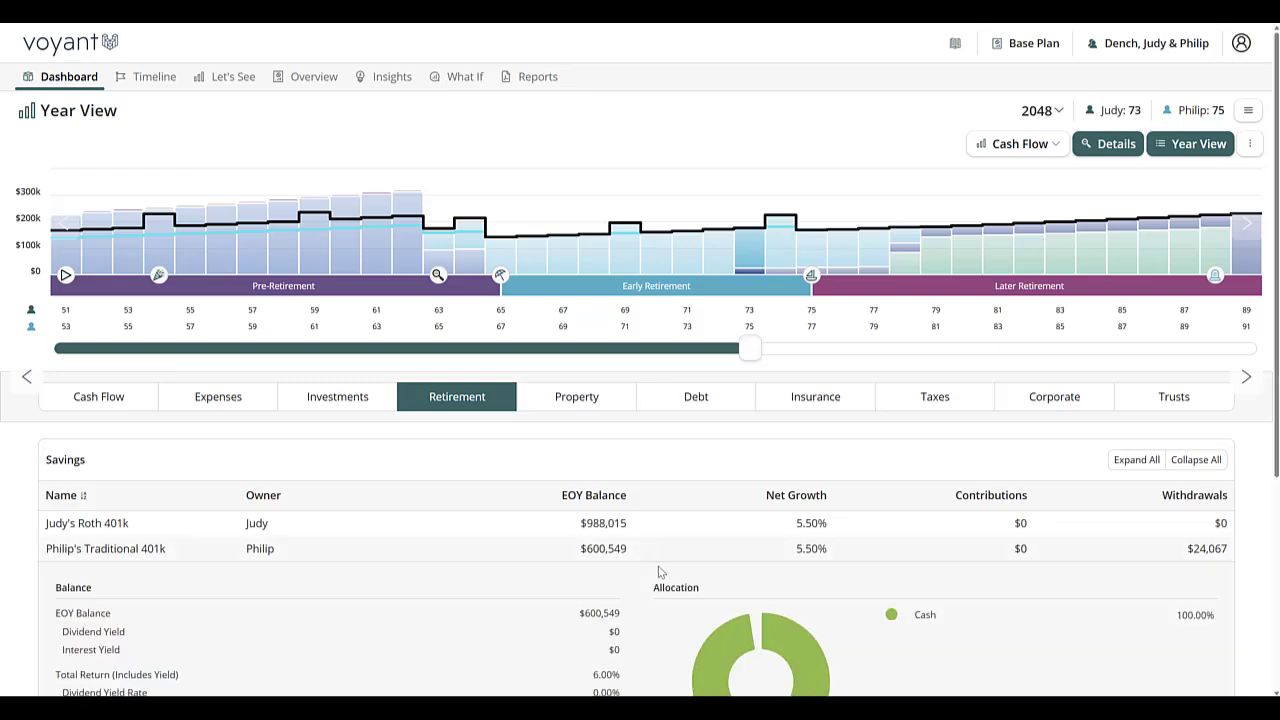
pyautogui.scroll(-3, 678, 590)
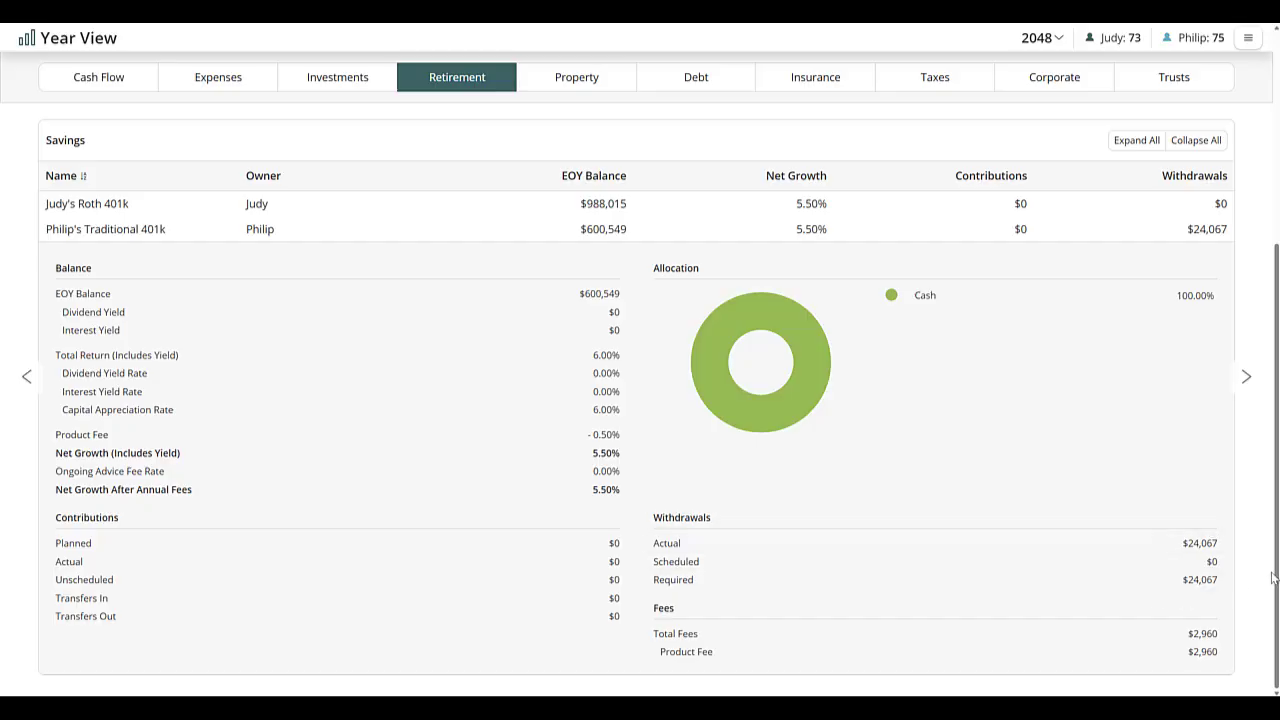
# Move the Year View to 2056 and compare the withdrawal details of the Traditional 401k and the Roth 401k.
pyautogui.scroll(2, 1200, 592)
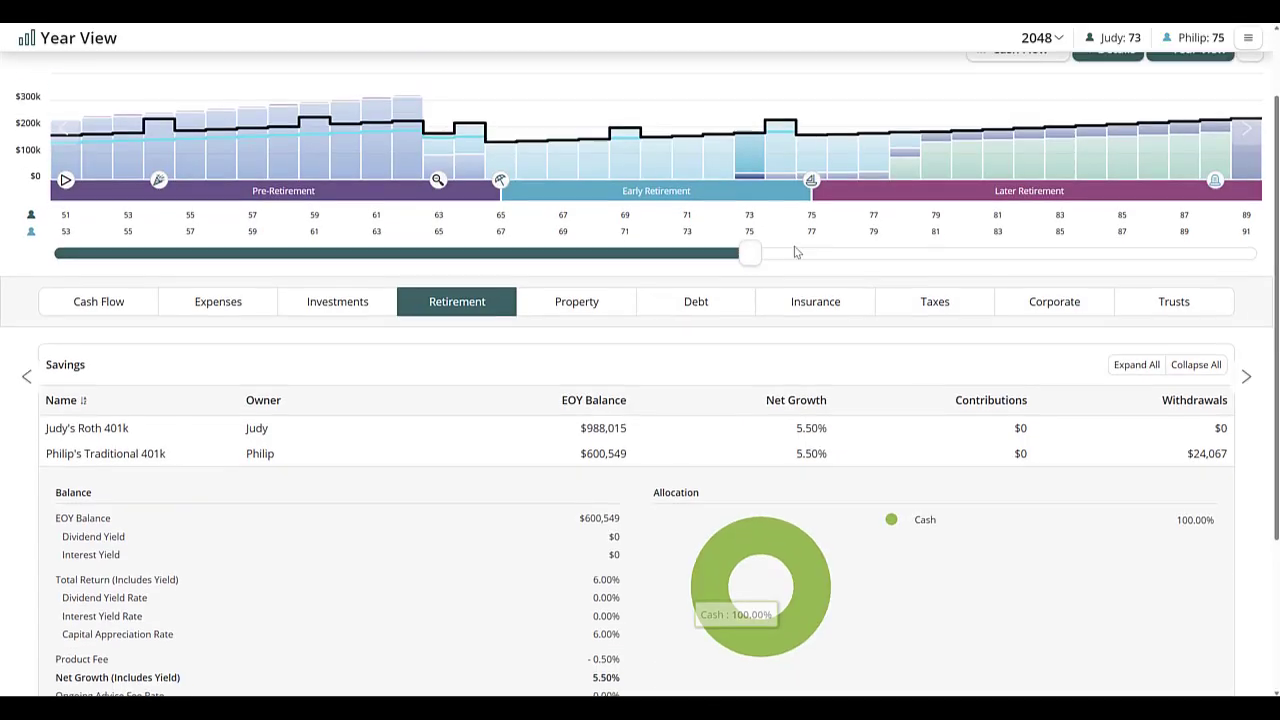
pyautogui.moveTo(752, 251); pyautogui.dragTo(1003, 250)
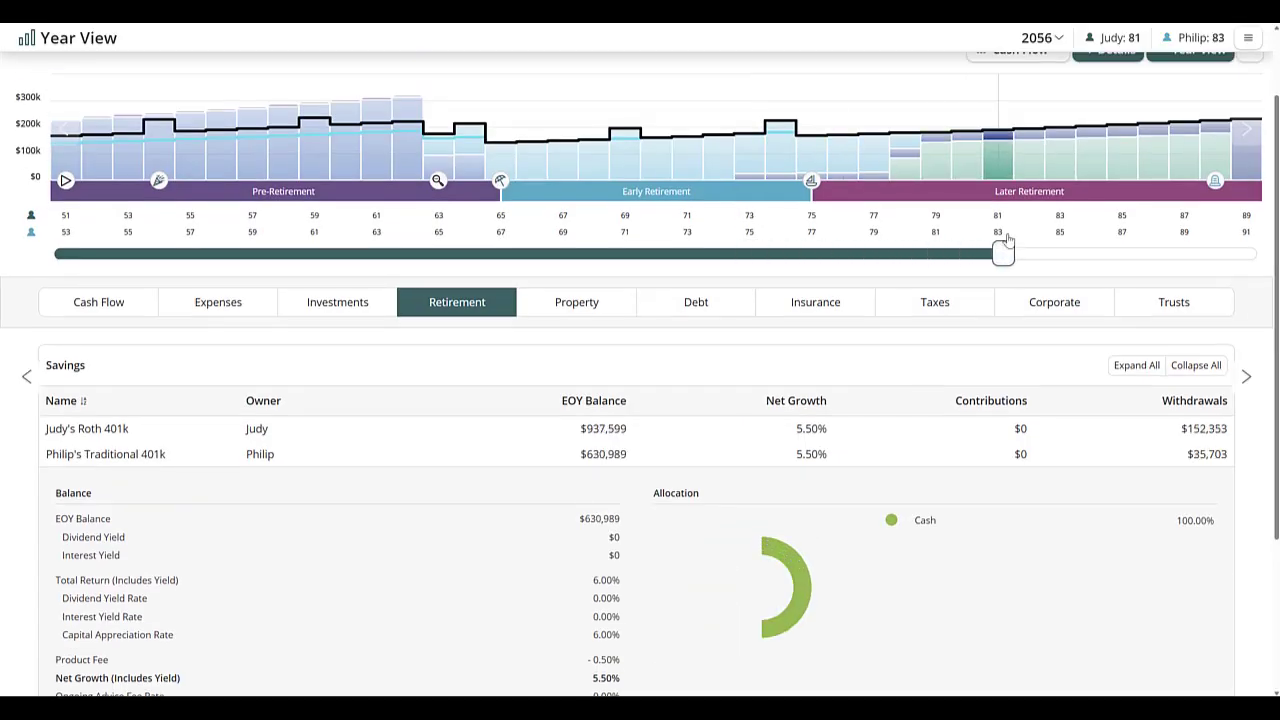
pyautogui.scroll(-3, 1100, 386)
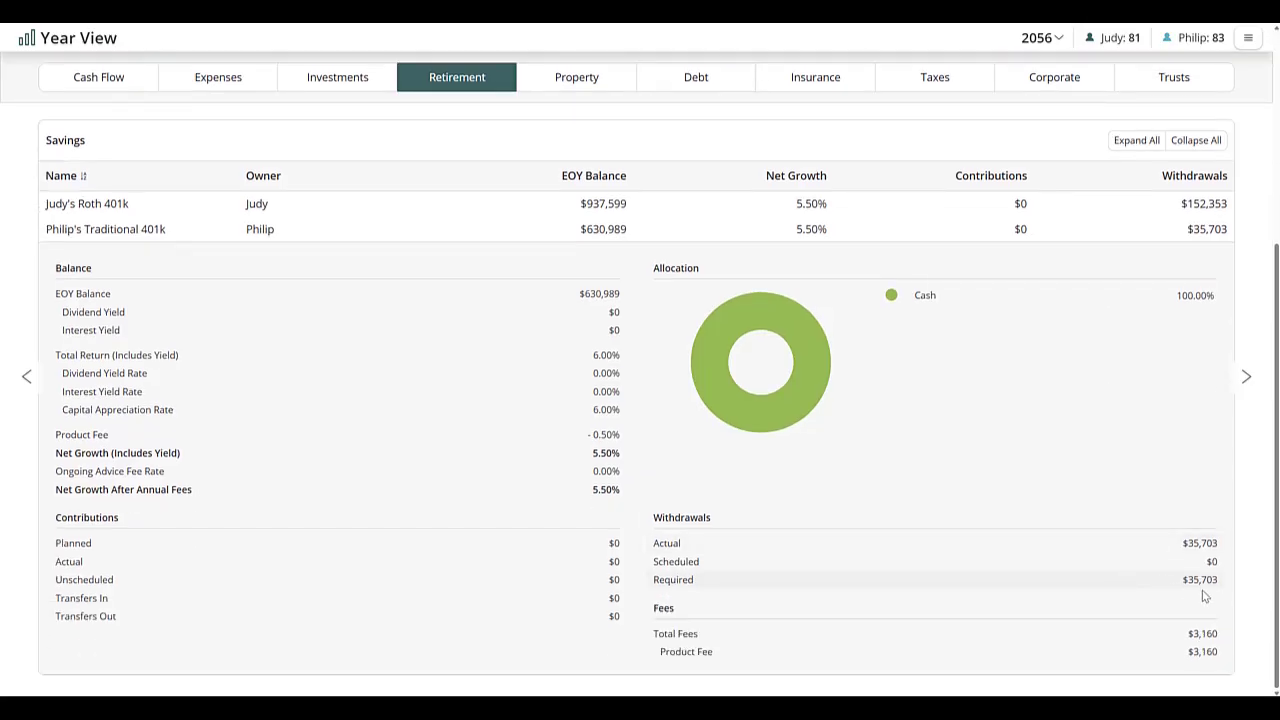
pyautogui.scroll(2, 1205, 596)
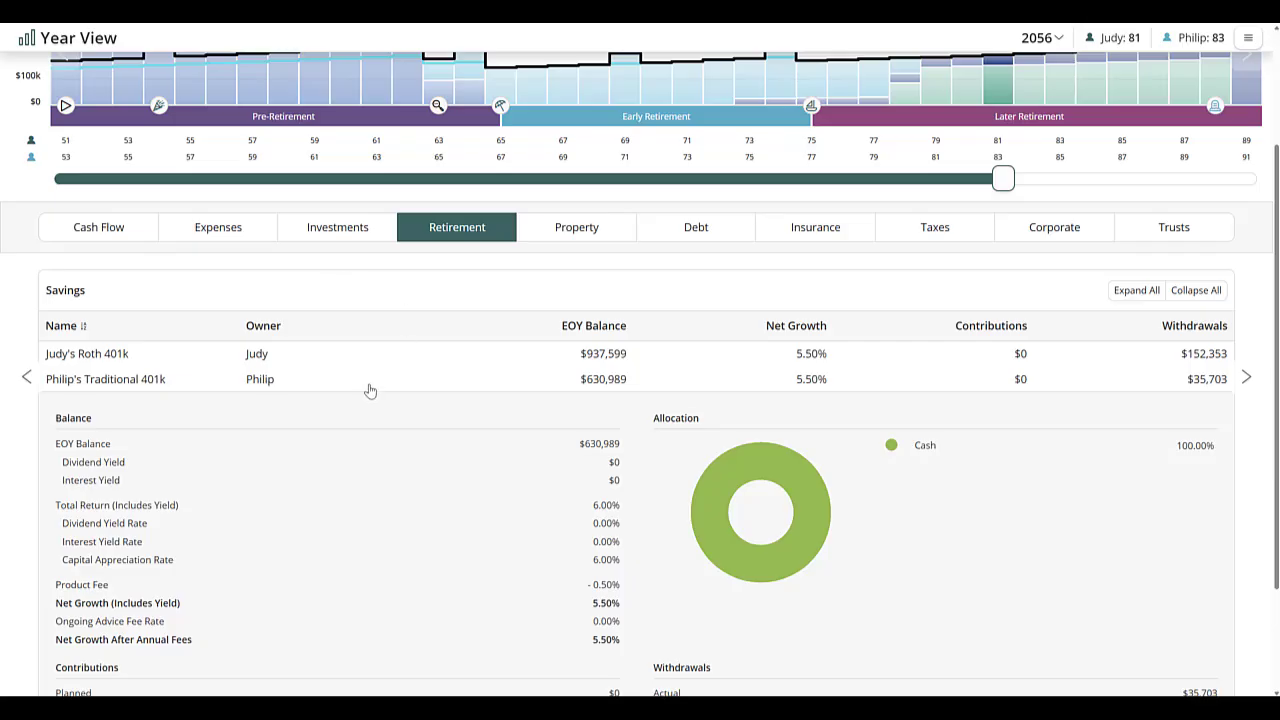
pyautogui.click(284, 362)
pyautogui.scroll(-4, 1237, 603)
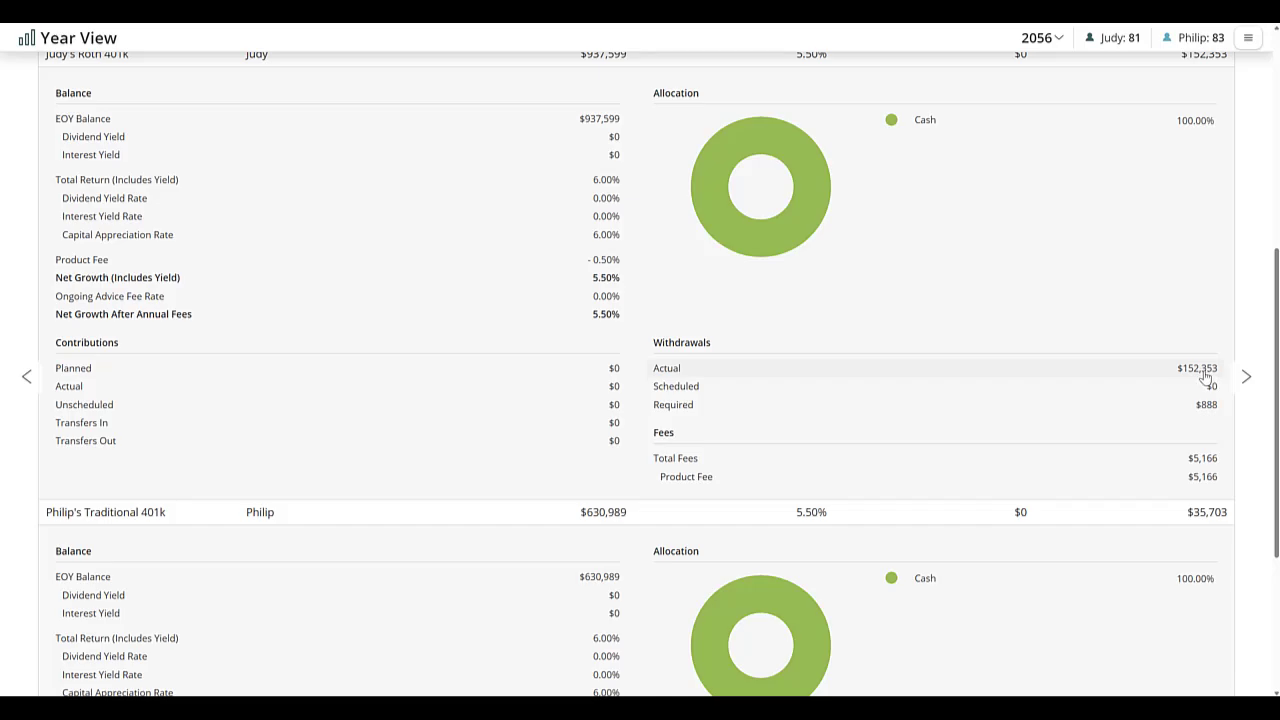
pyautogui.scroll(5, 1205, 376)
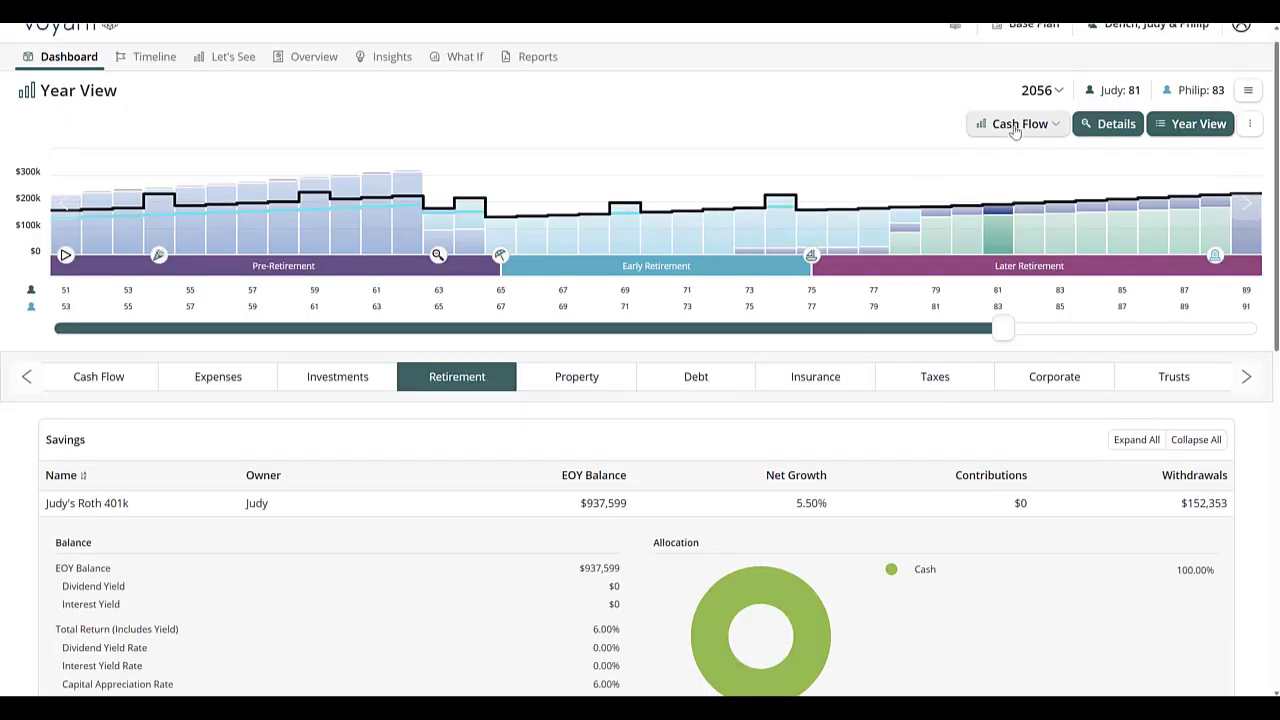
# Open the Let's See Dual Chart, compare cash flow with taxes, and switch the second chart to Expenses.
pyautogui.click(222, 58)
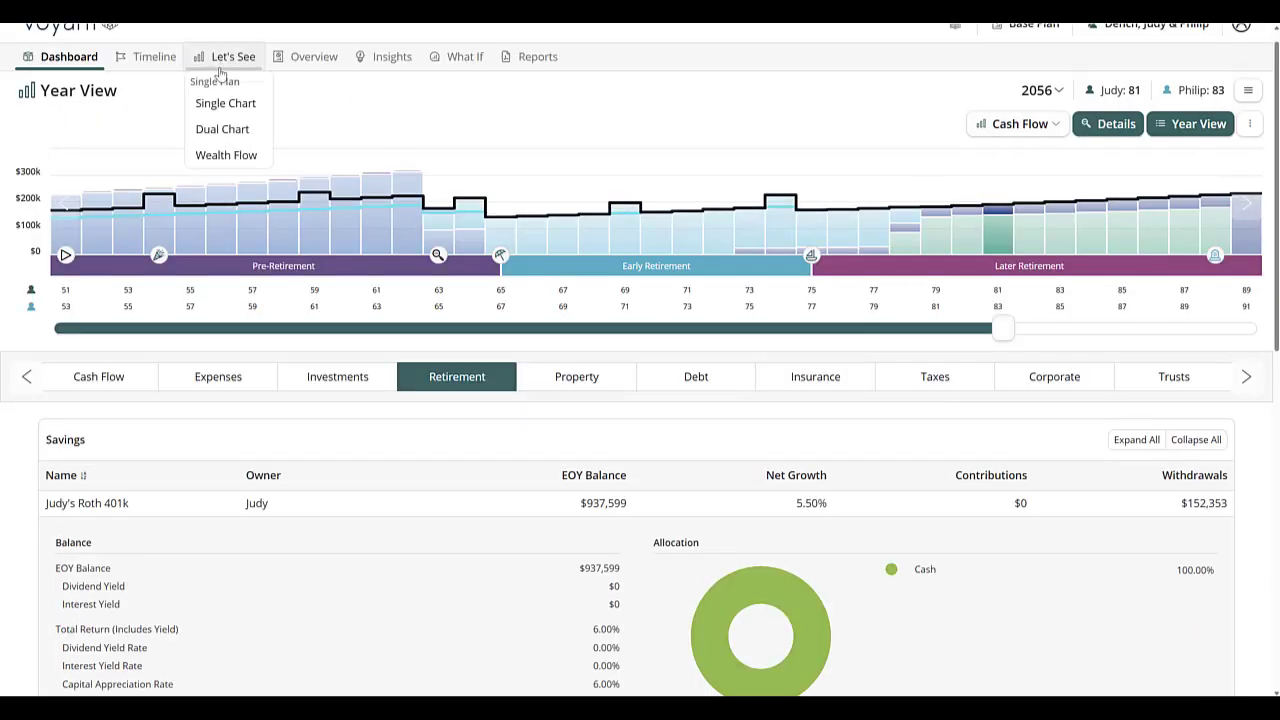
pyautogui.click(218, 128)
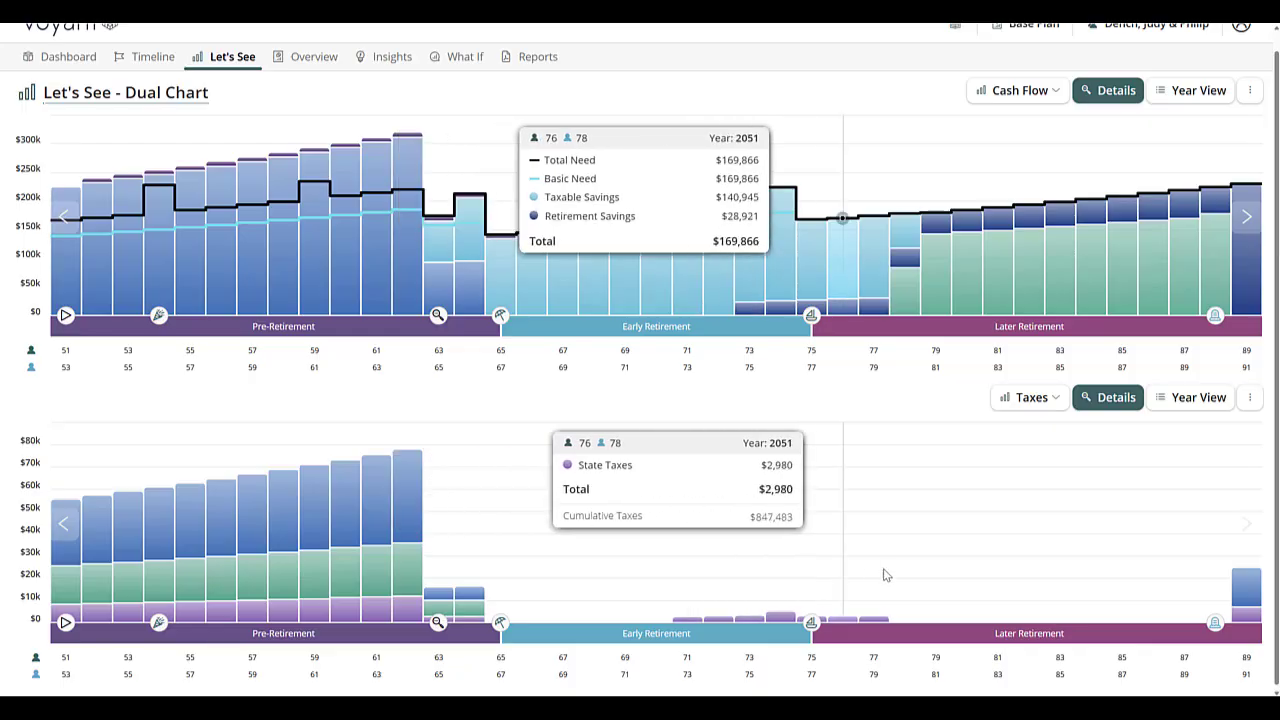
pyautogui.click(1010, 402)
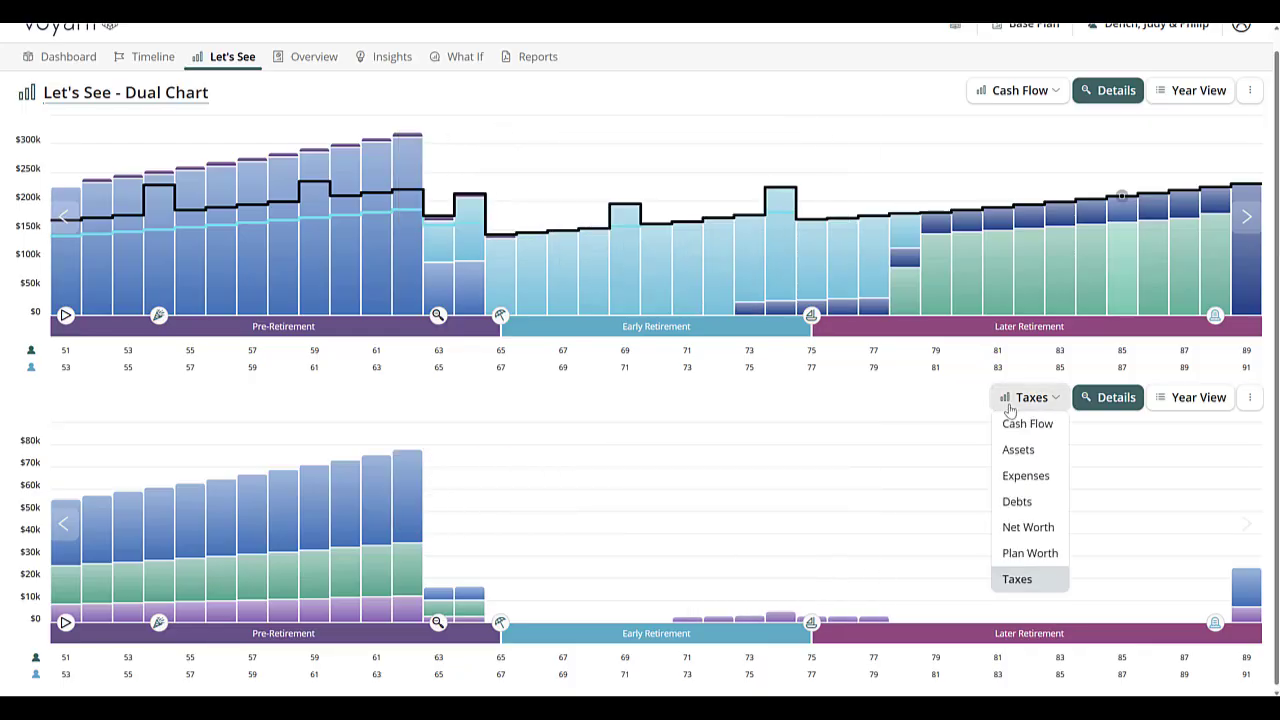
pyautogui.click(1024, 476)
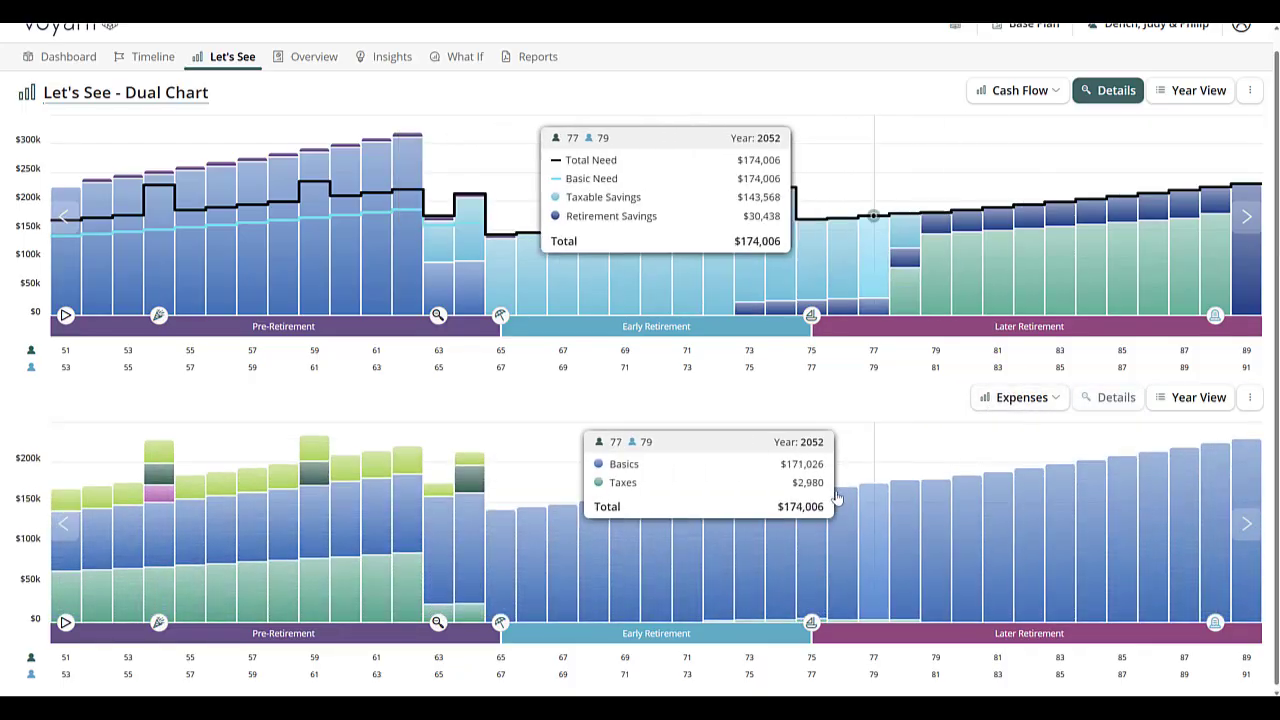
# Switch the second chart to Assets and show its details to examine the individual account balances over time.
pyautogui.click(1010, 398)
pyautogui.click(1007, 459)
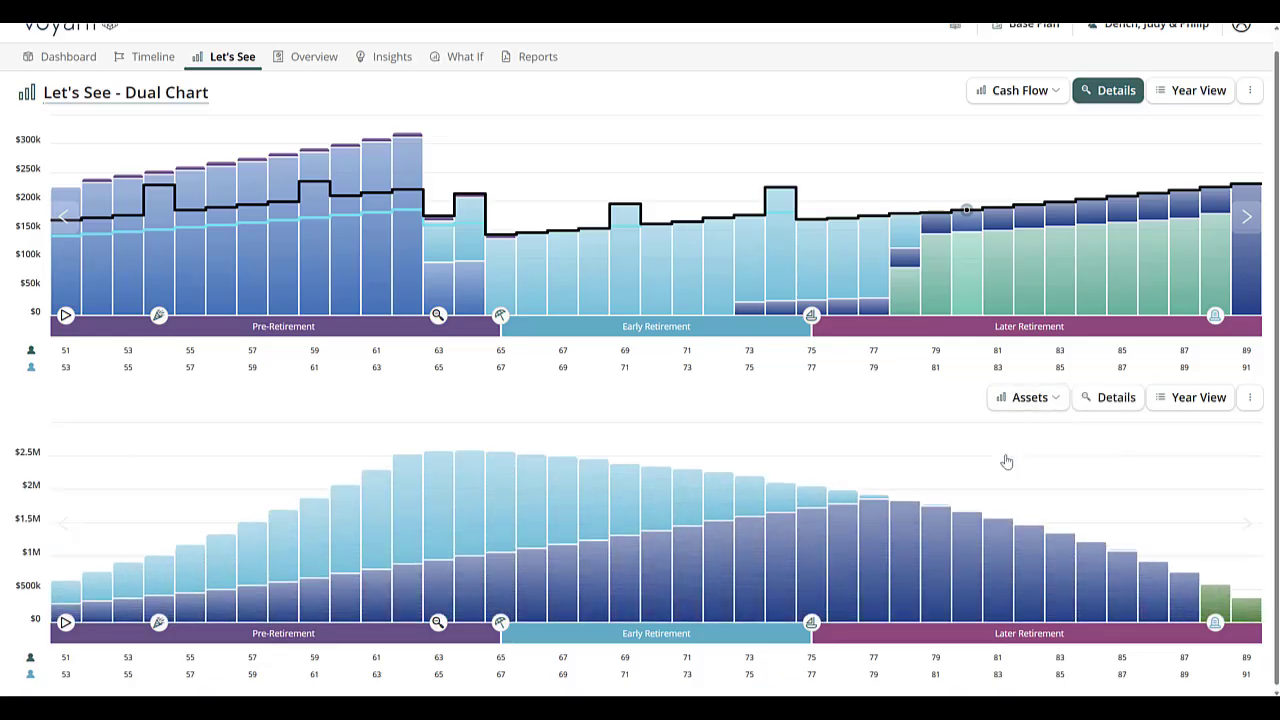
pyautogui.click(1113, 403)
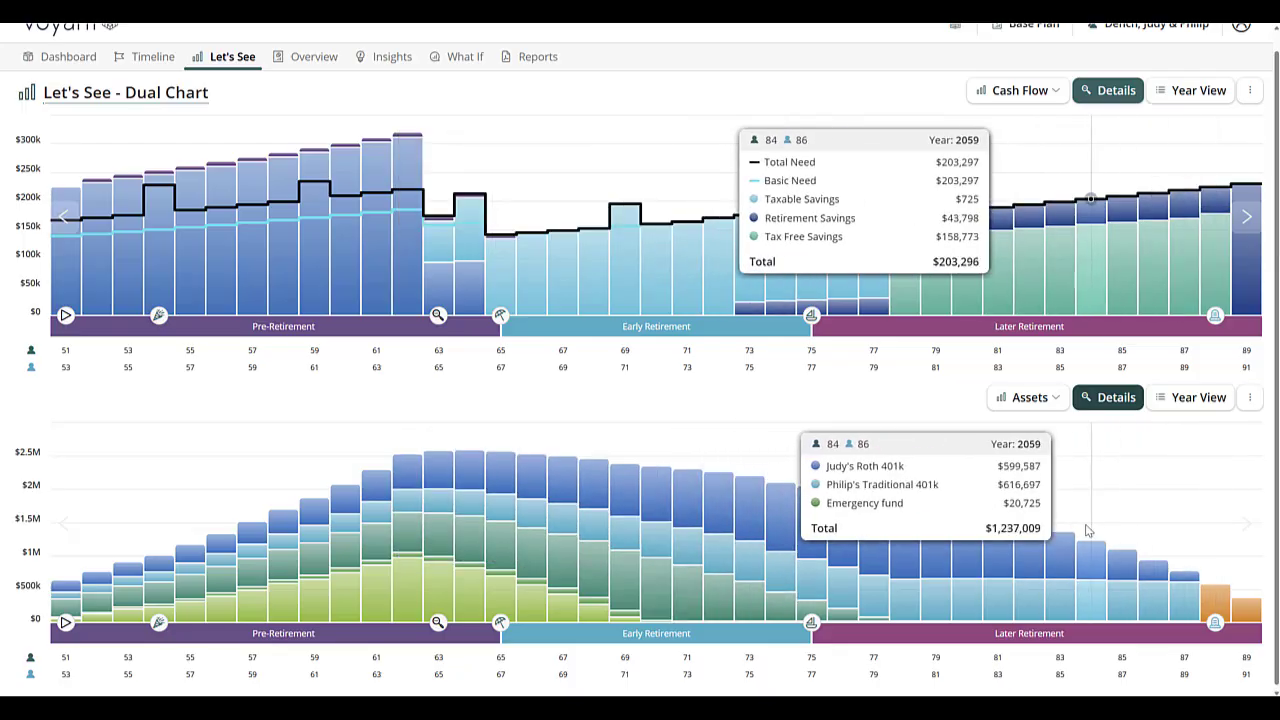
# Inspect the 2040 account balances, show the legends on the dual charts, and check the transferred IRA in the plan's final years.
pyautogui.click(499, 588)
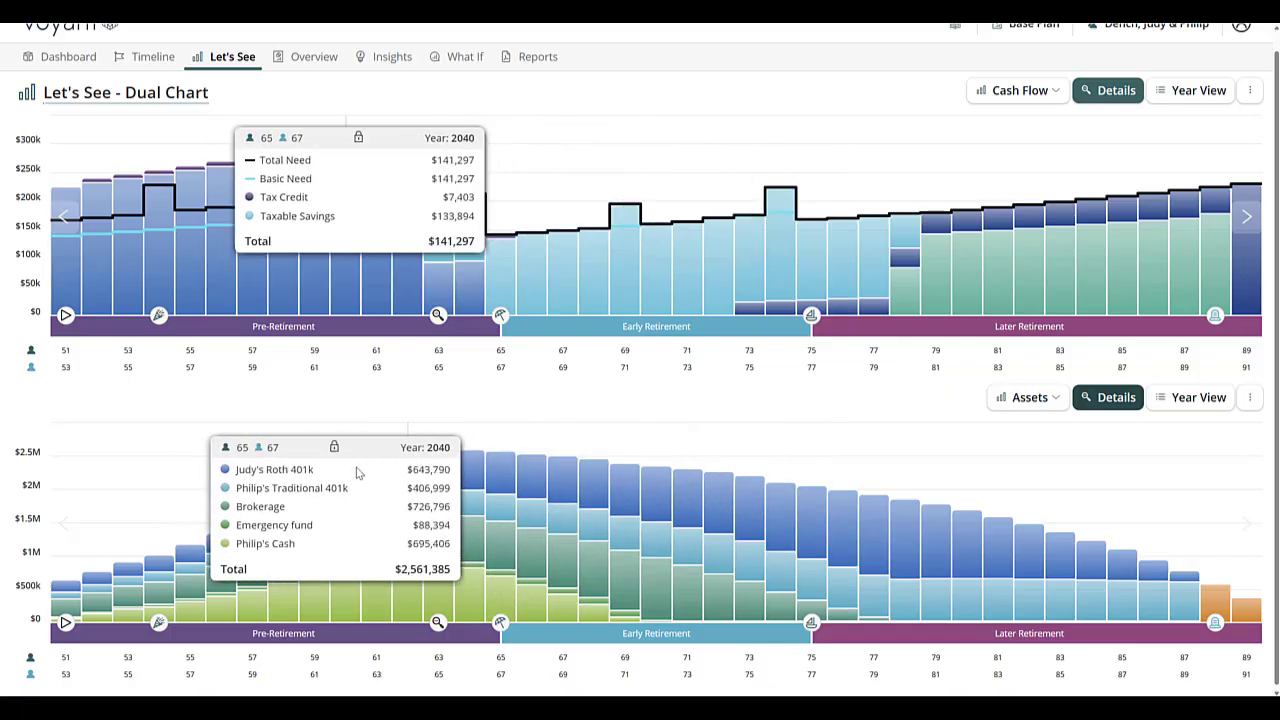
pyautogui.click(1249, 397)
pyautogui.click(1204, 424)
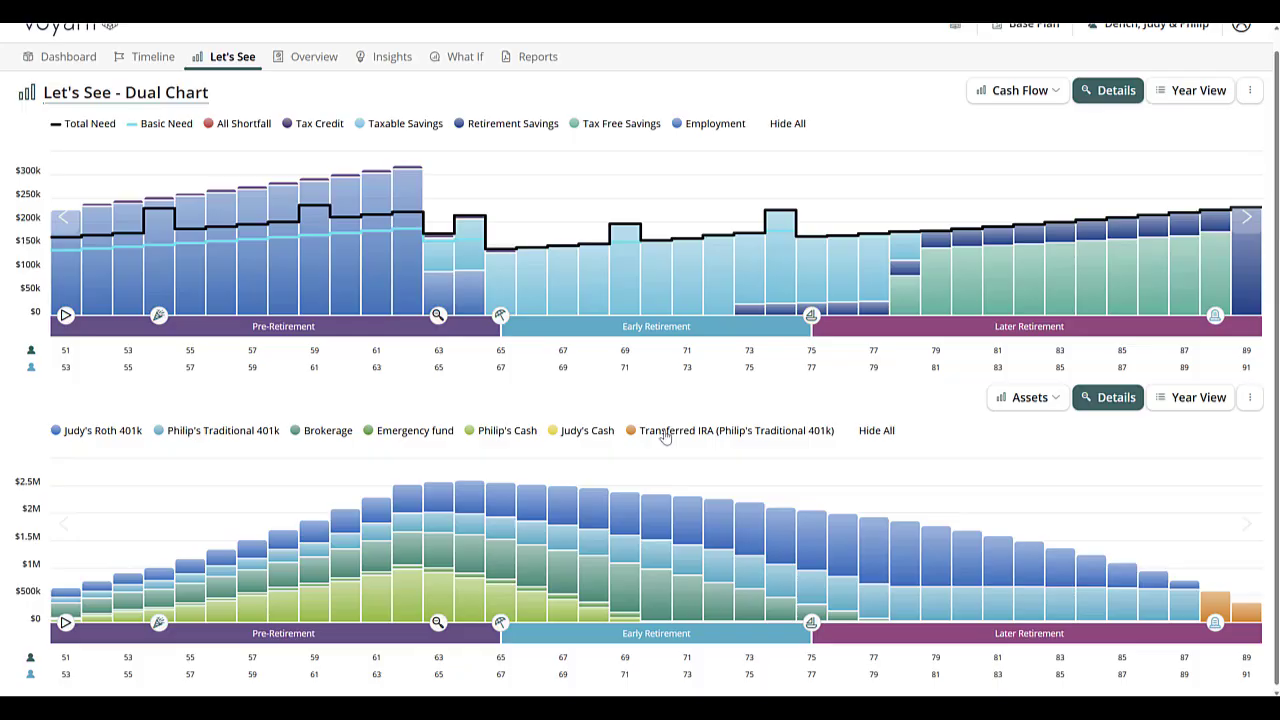
pyautogui.moveTo(1216, 612)
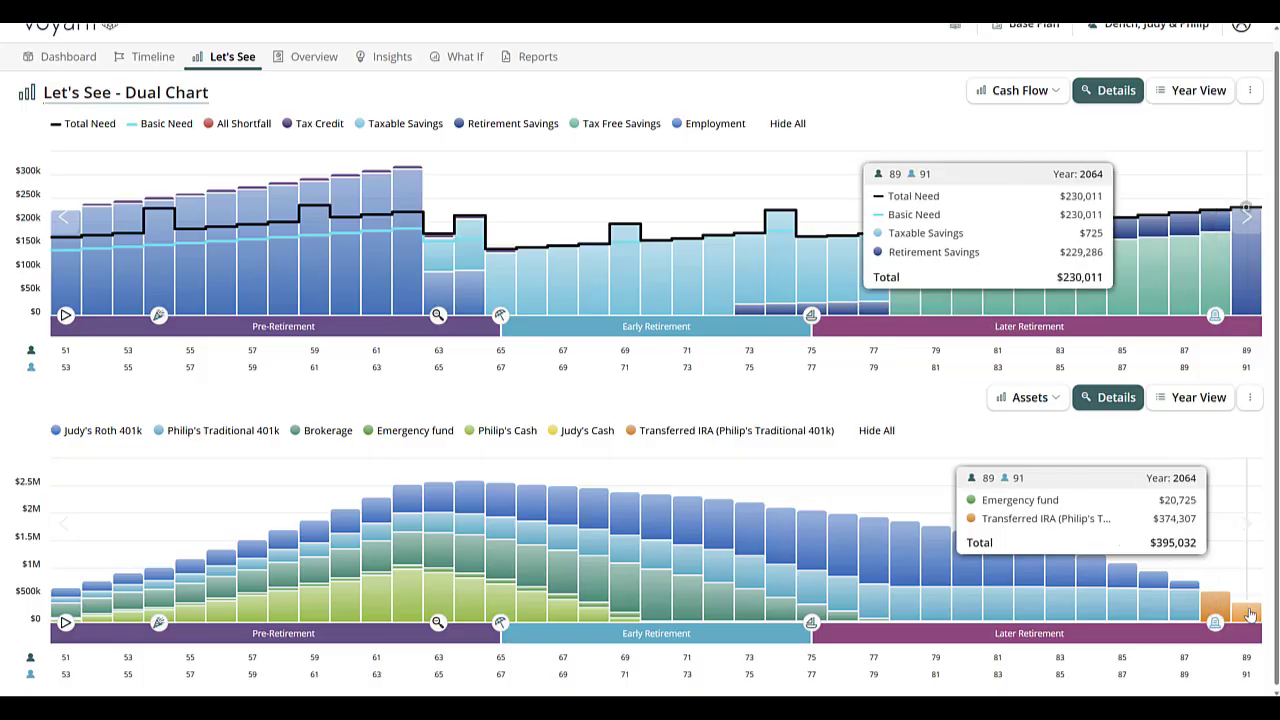
# Hide the brokerage, emergency fund, both cash accounts and the transferred IRA in the Assets chart, leaving only the Roth and Traditional 401k.
pyautogui.click(381, 437)
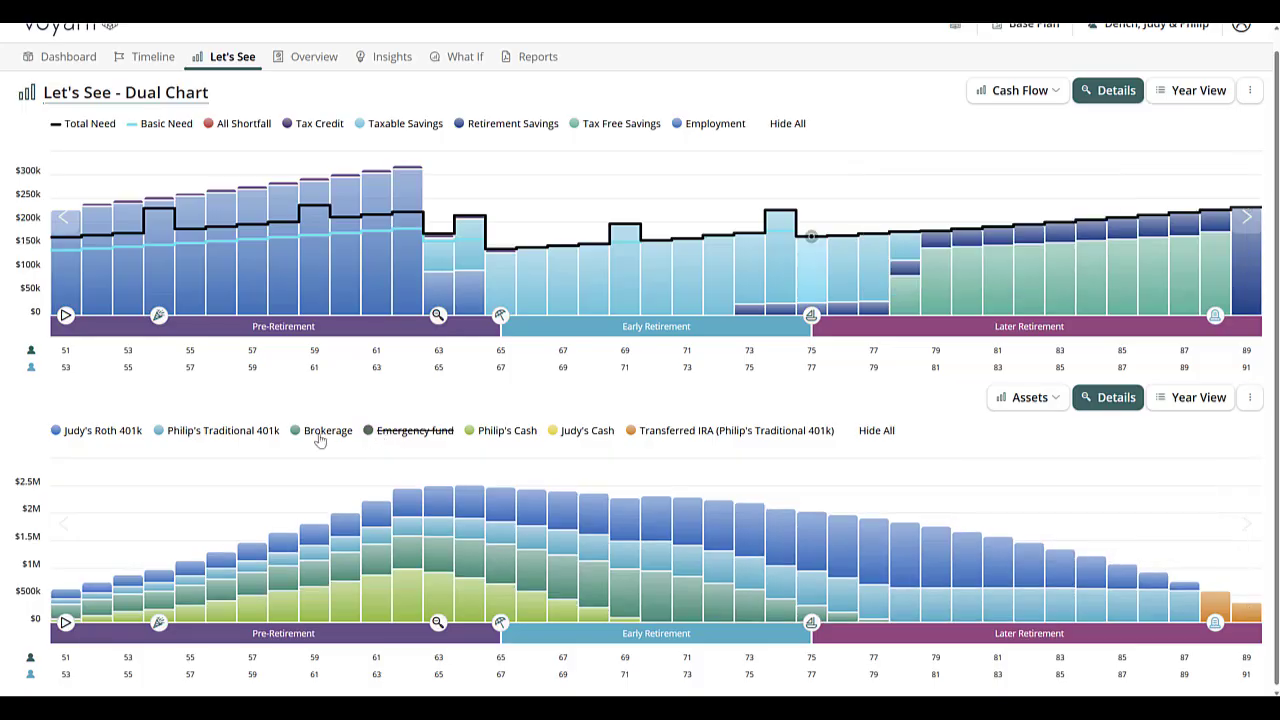
pyautogui.click(321, 440)
pyautogui.click(238, 441)
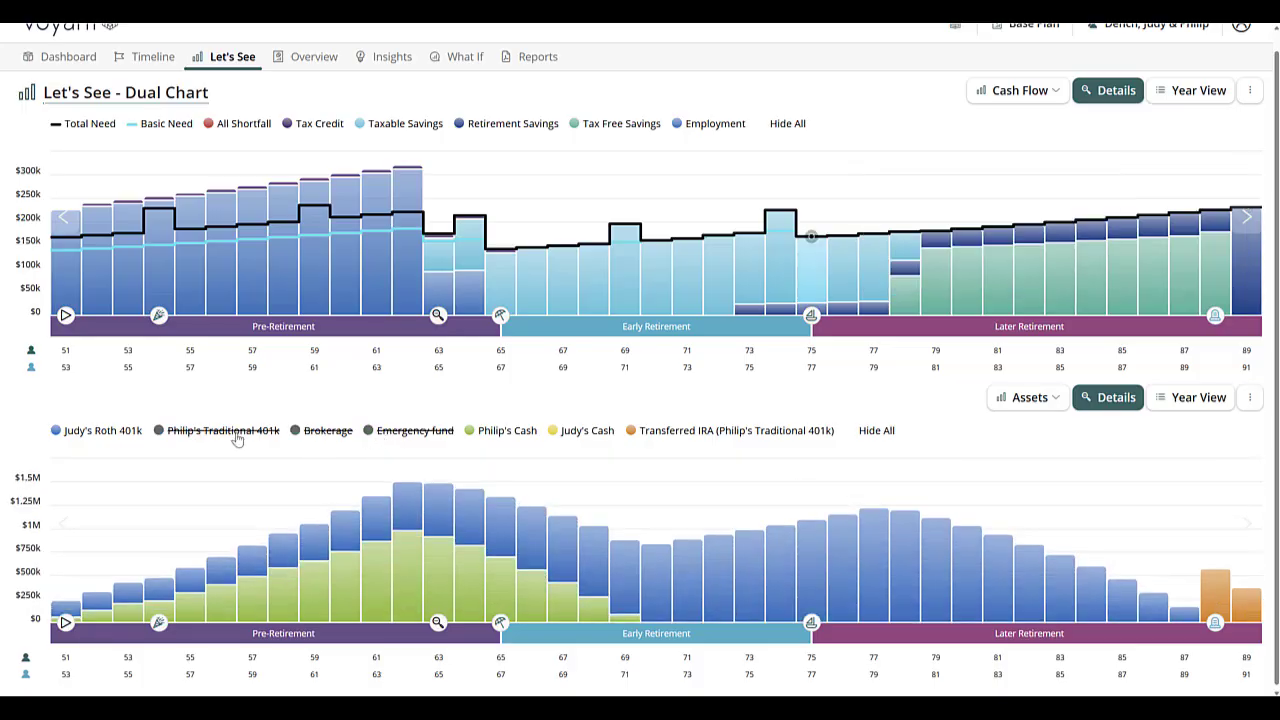
pyautogui.click(236, 438)
pyautogui.click(110, 437)
pyautogui.click(110, 437)
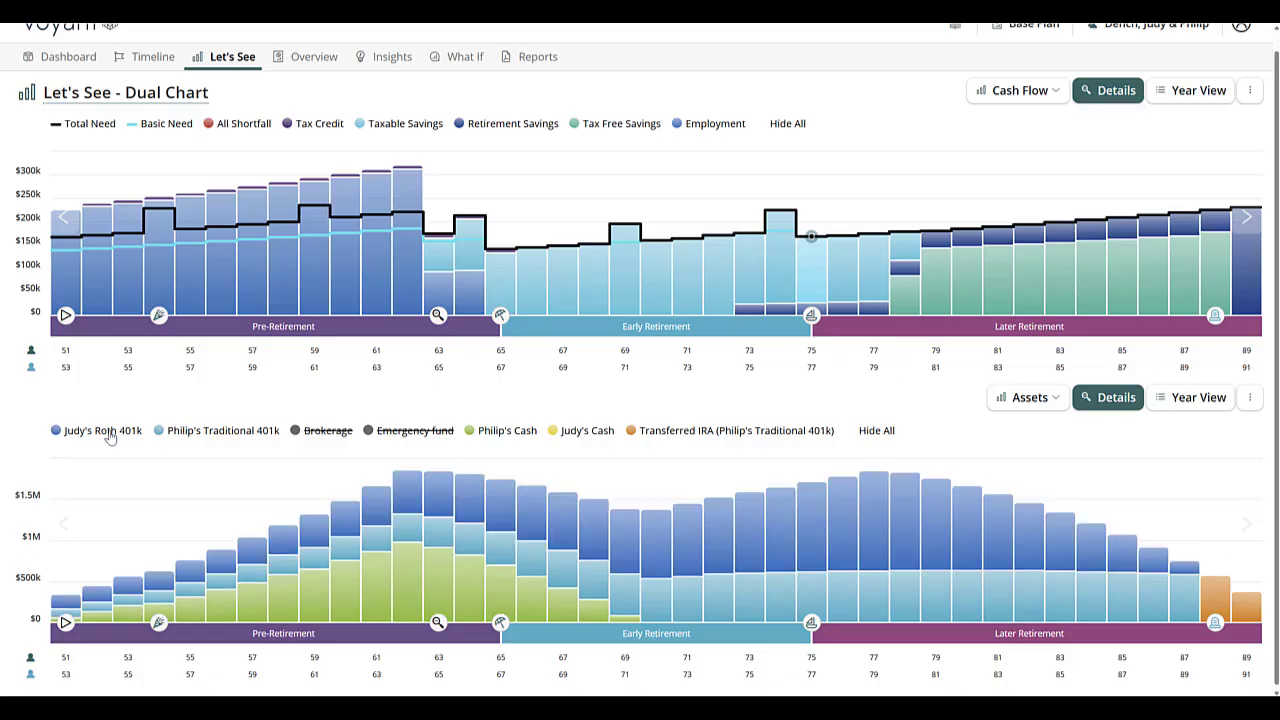
pyautogui.click(530, 438)
pyautogui.click(598, 438)
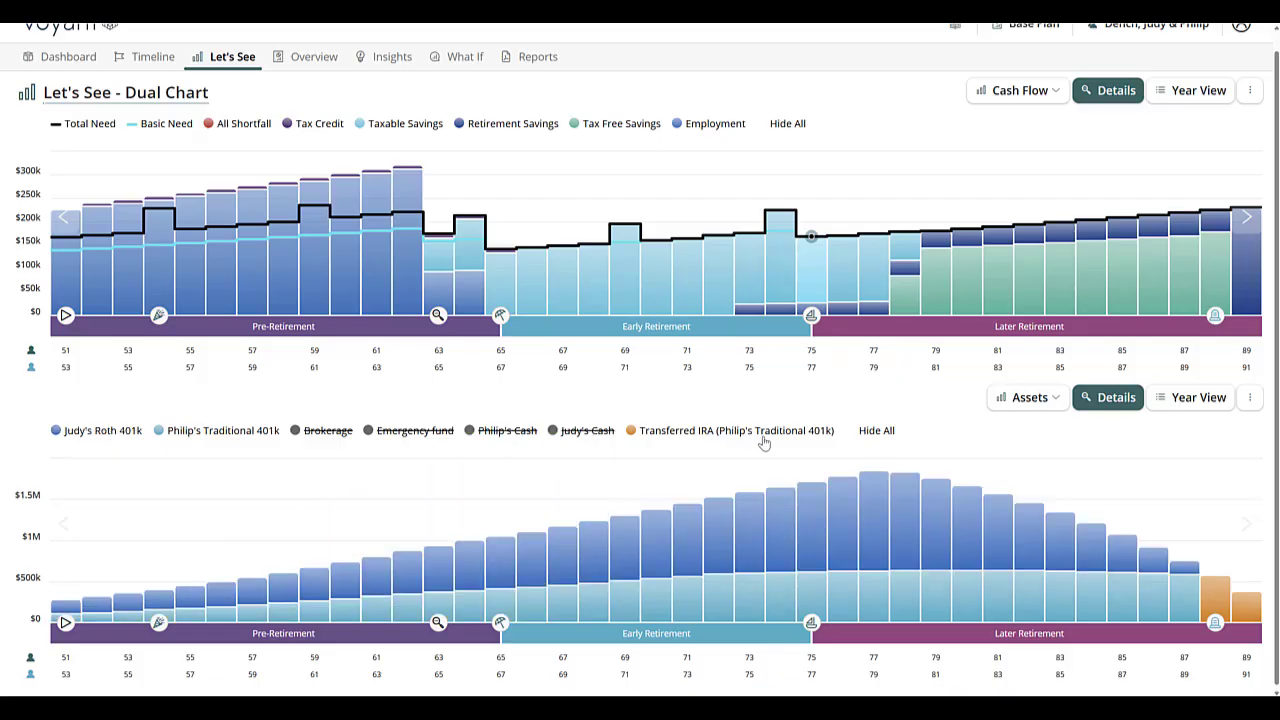
pyautogui.click(786, 435)
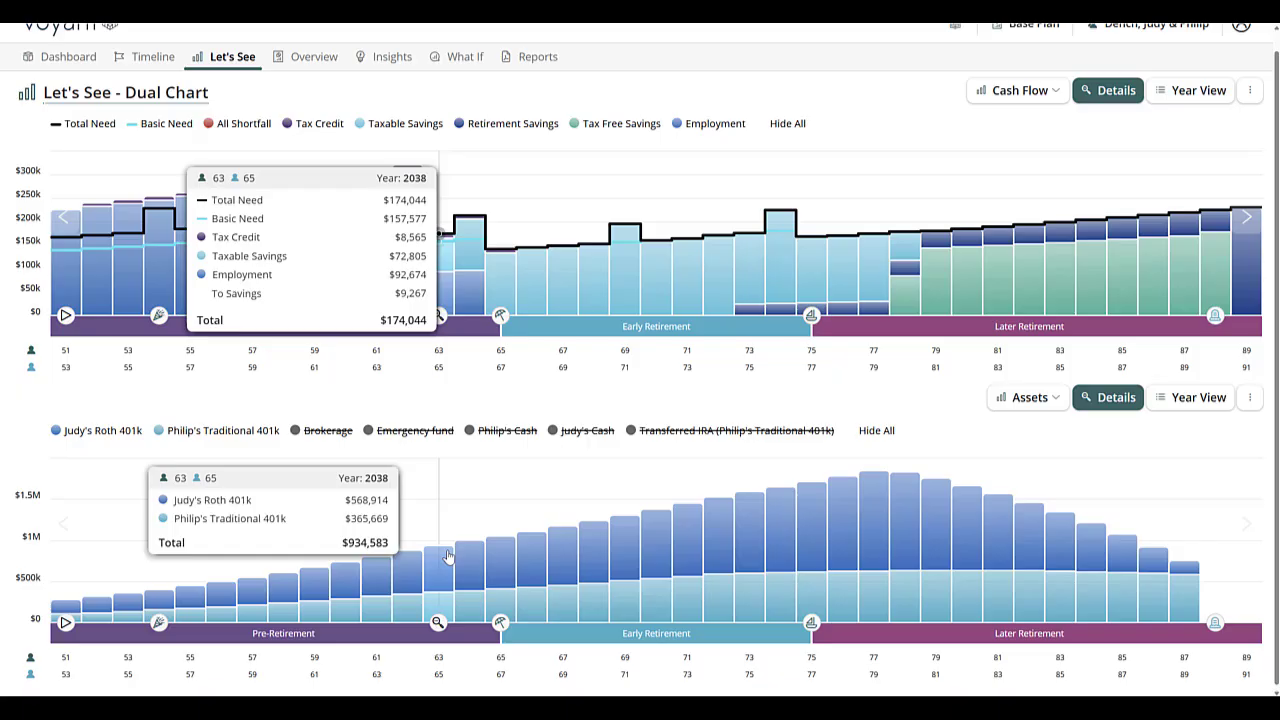
# Open the Request Support form for sharing this client's access with support, and activate its message field.
pyautogui.scroll(1, 1170, 300)
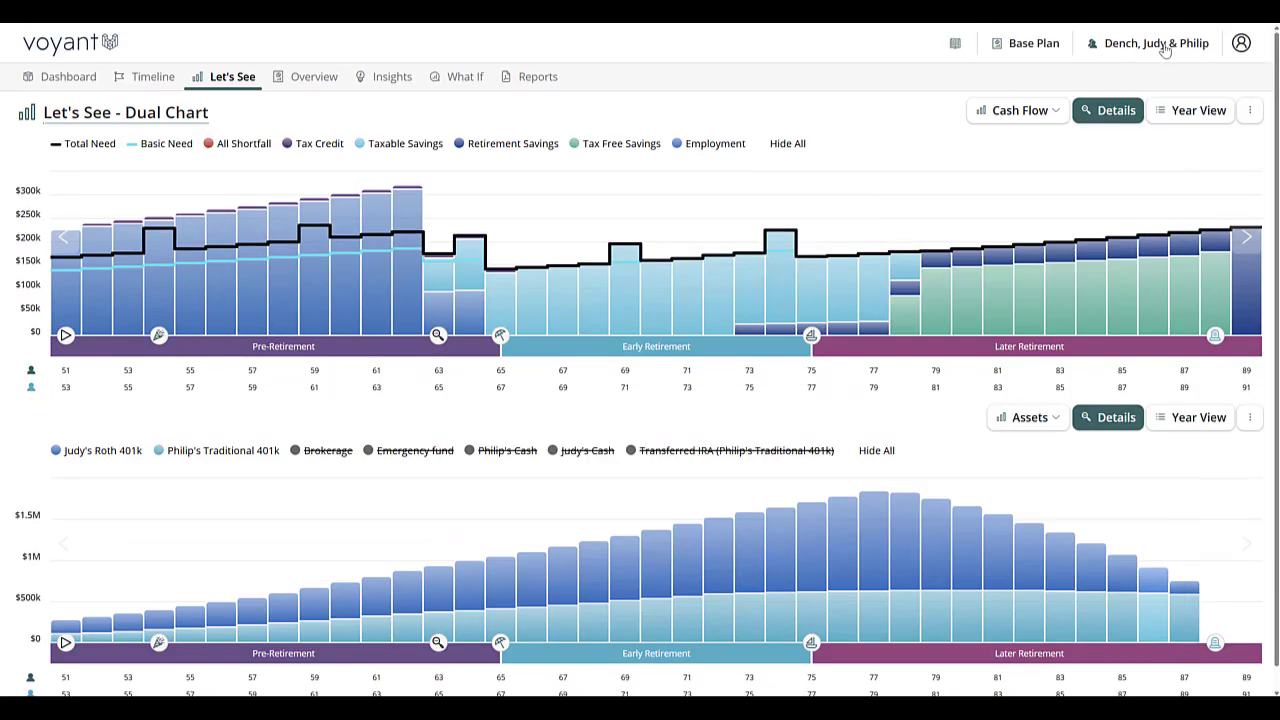
pyautogui.click(1165, 46)
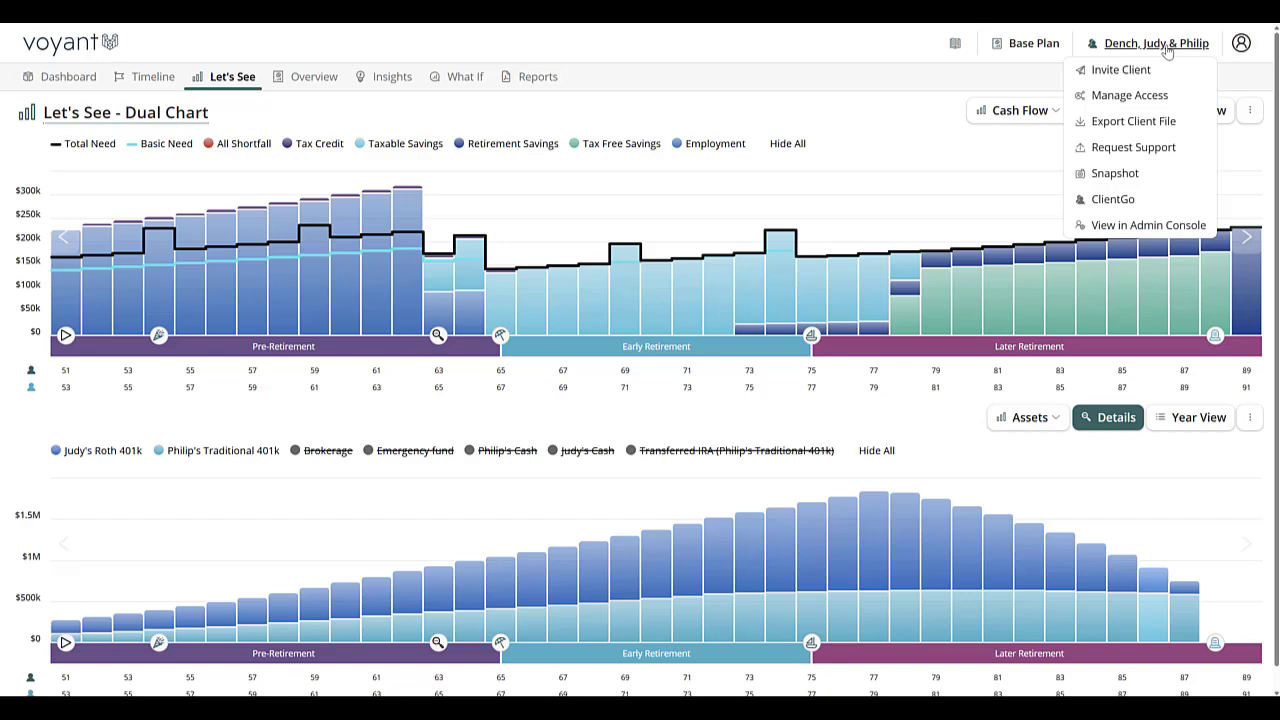
pyautogui.click(1131, 148)
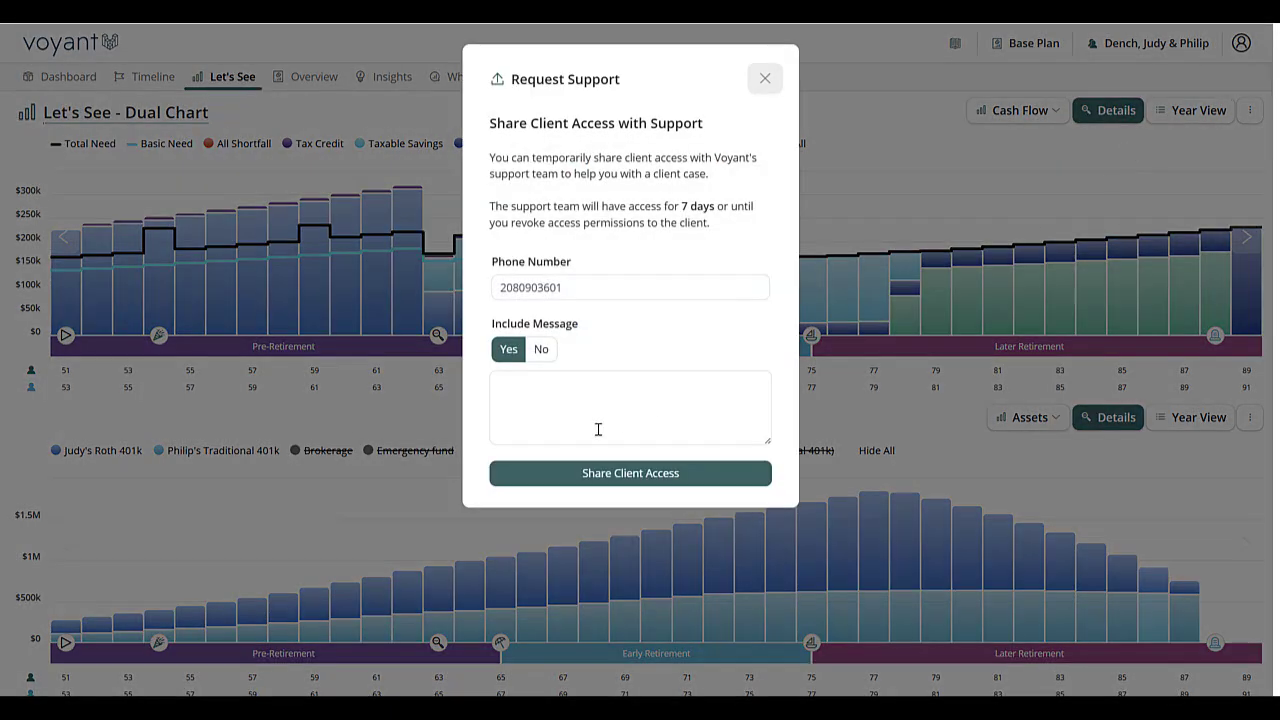
pyautogui.rightClick(568, 428)
pyautogui.click(551, 425)
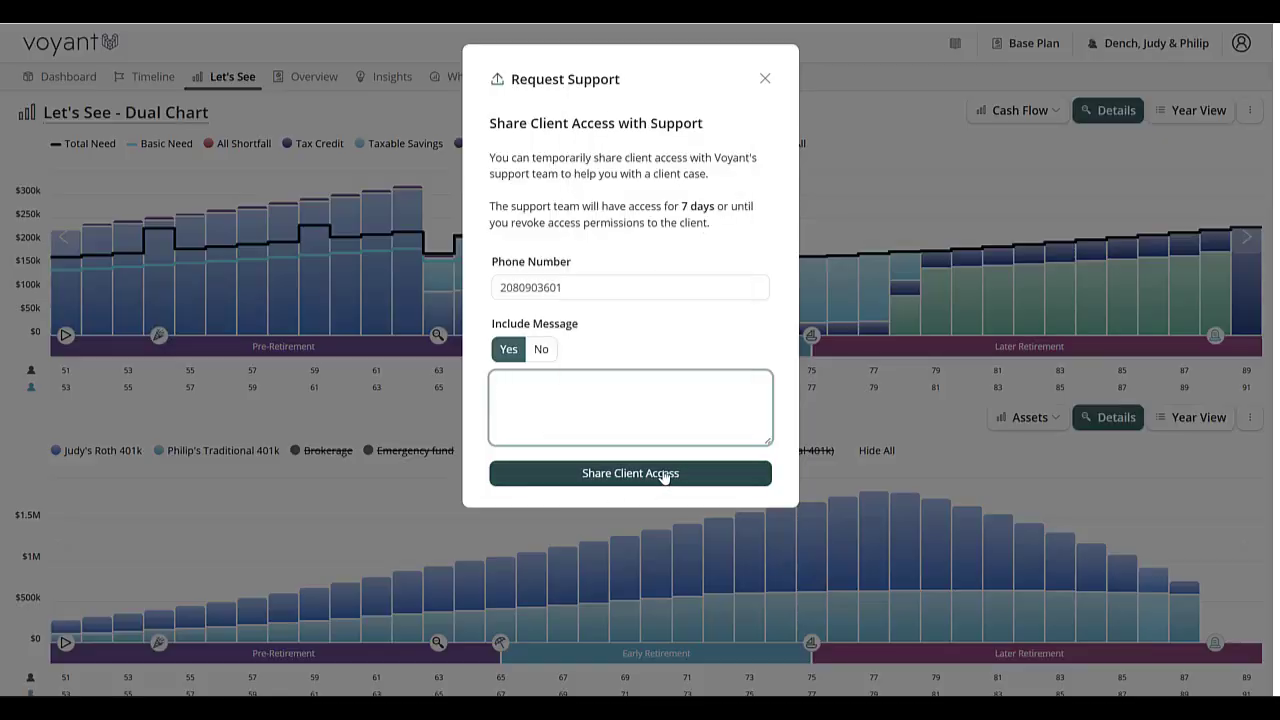